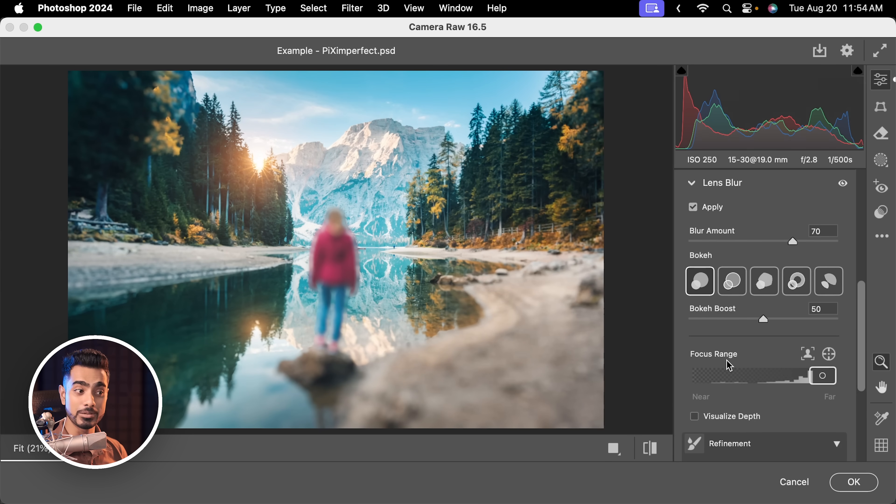
# Shift the Lens Blur focus range from the far end to the near end of the scene
pyautogui.moveTo(821, 374); pyautogui.dragTo(712, 373)
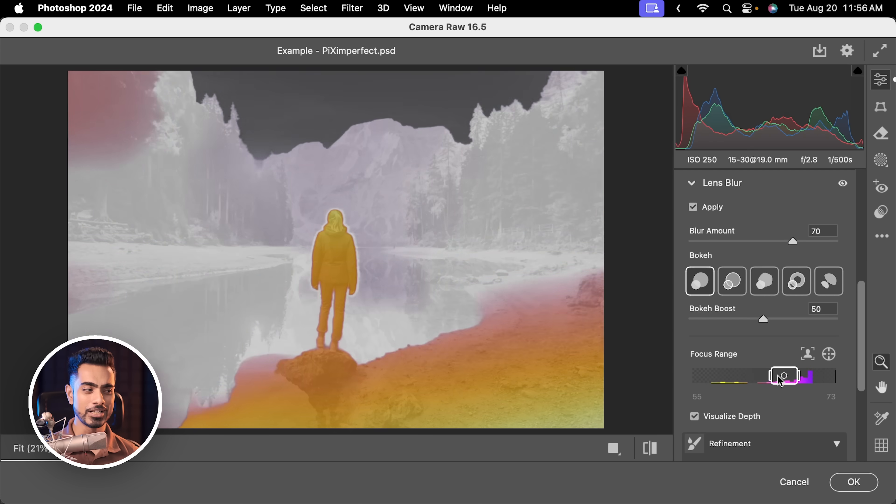
pyautogui.moveTo(781, 380); pyautogui.dragTo(705, 376)
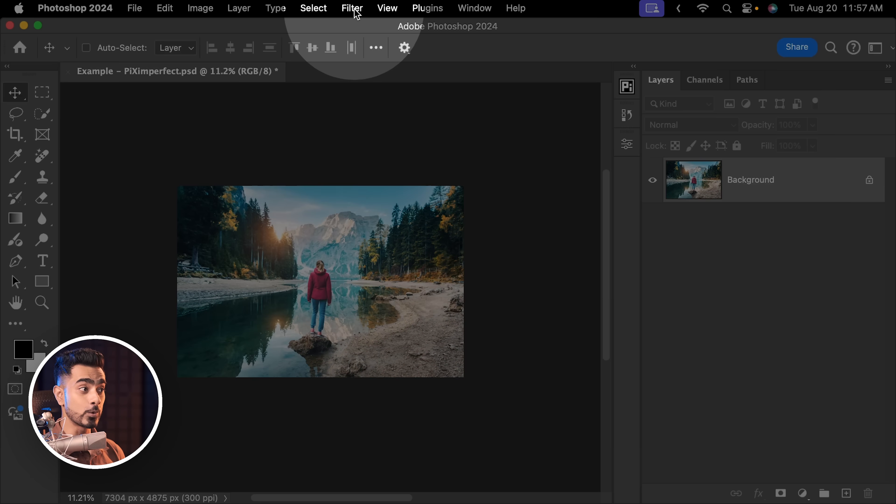
# Open Neural Filters for the lake photo and enable the Depth Blur filter
pyautogui.click(353, 8)
pyautogui.click(372, 105)
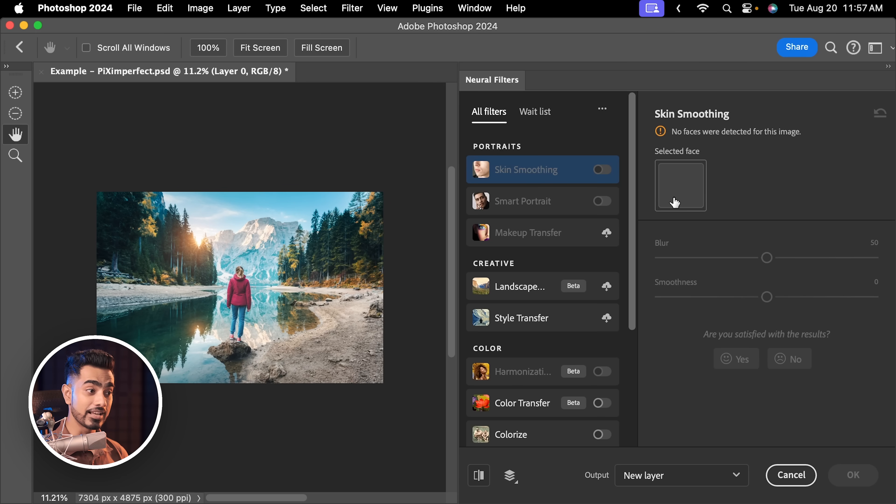
pyautogui.moveTo(631, 230); pyautogui.dragTo(622, 356)
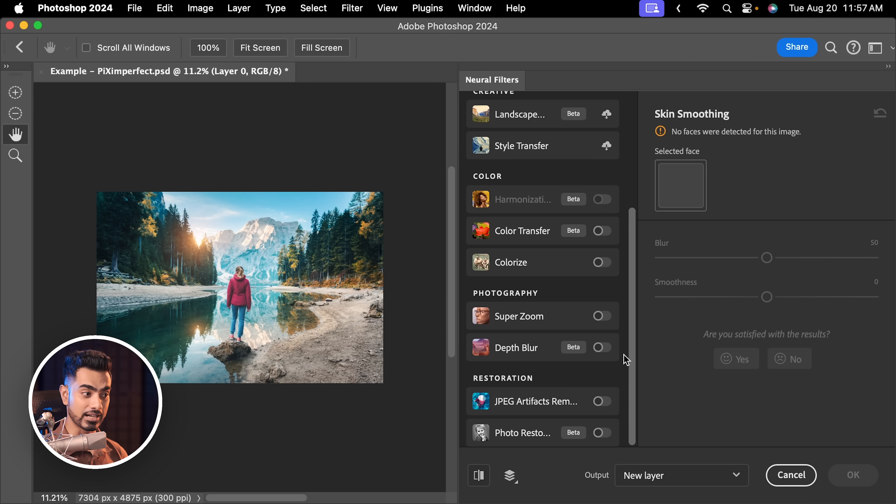
pyautogui.click(599, 348)
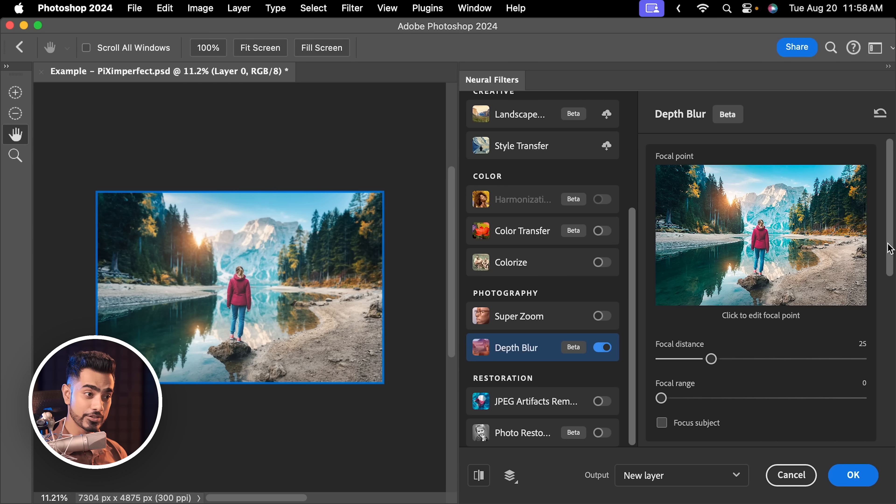
# Set Depth Blur to output the depth map only and apply it as a new layer
pyautogui.moveTo(888, 244); pyautogui.dragTo(874, 420)
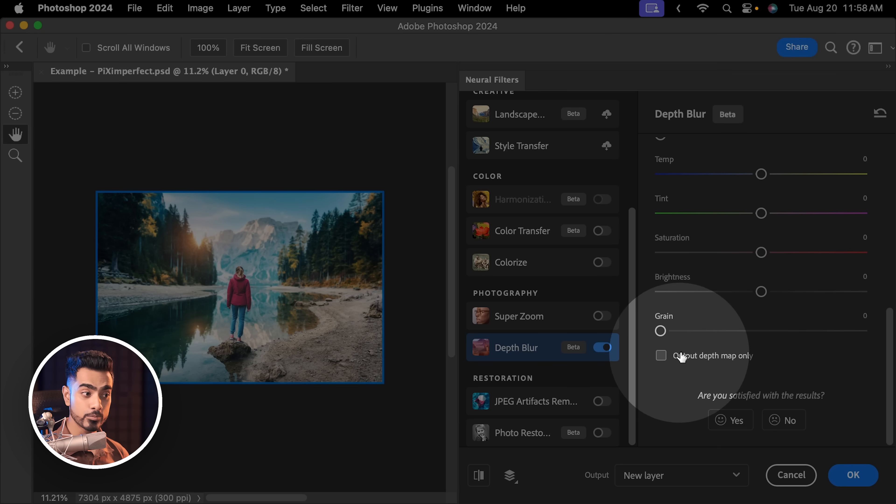
pyautogui.click(661, 356)
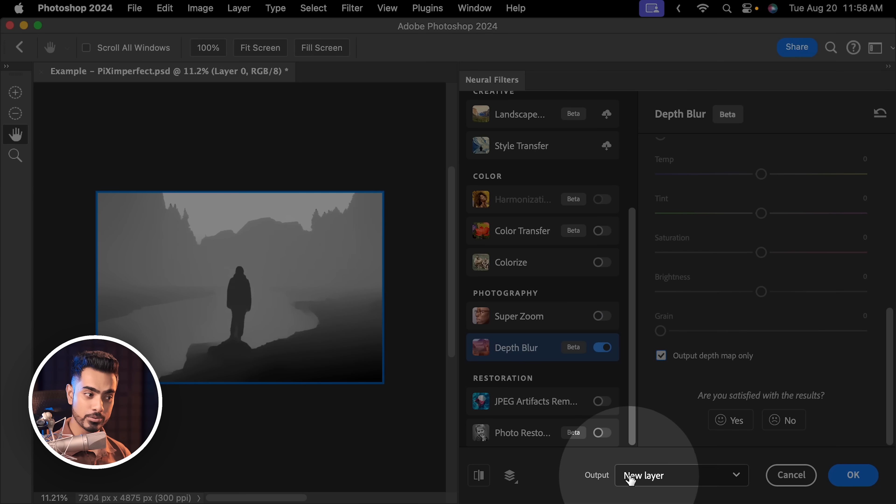
pyautogui.click(631, 479)
pyautogui.click(635, 473)
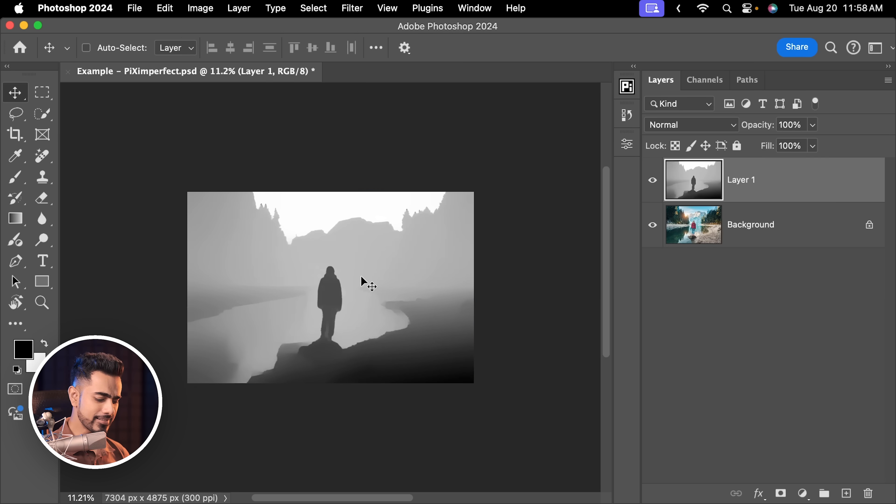
pyautogui.press('super+0')
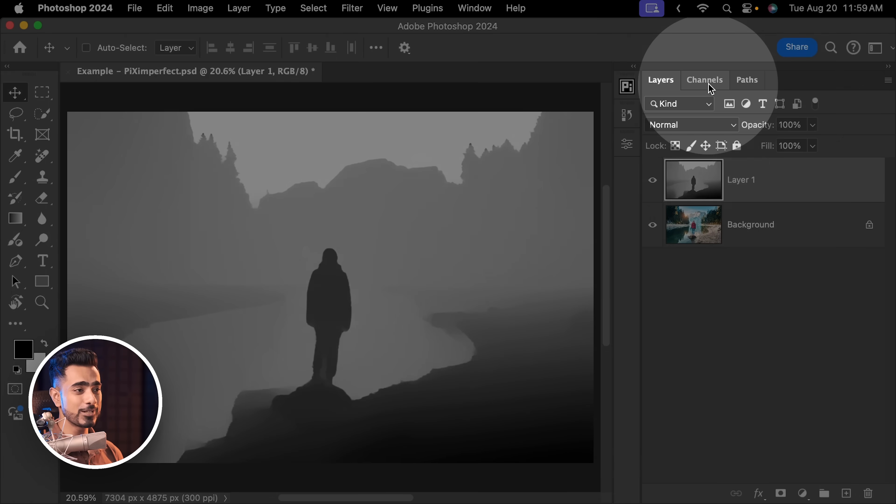
# Load the depth map's RGB channel as a luminosity selection
pyautogui.click(708, 82)
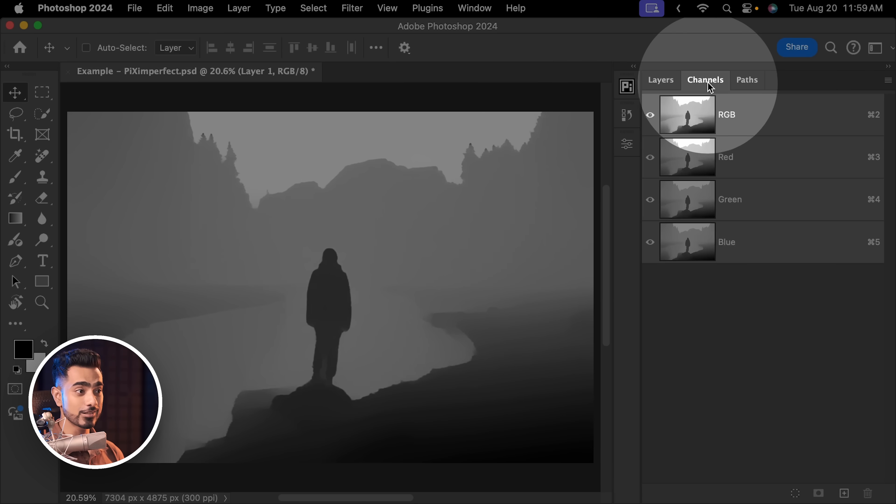
pyautogui.click(475, 8)
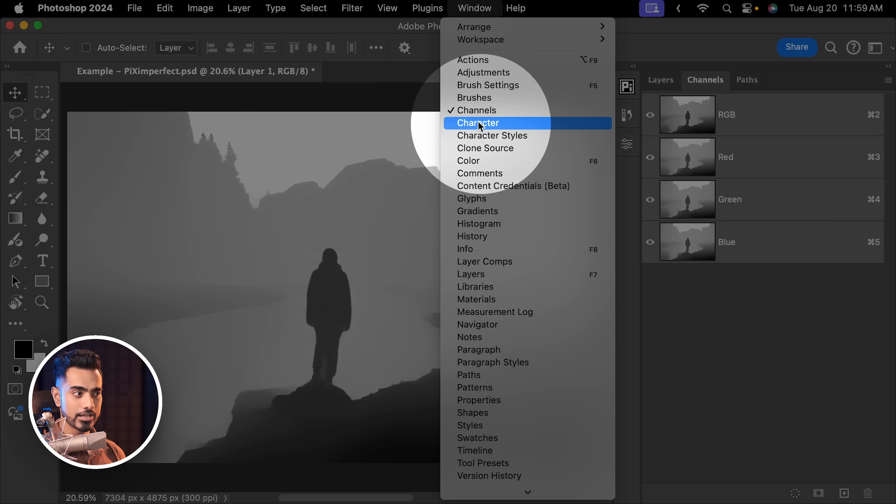
pyautogui.click(726, 132)
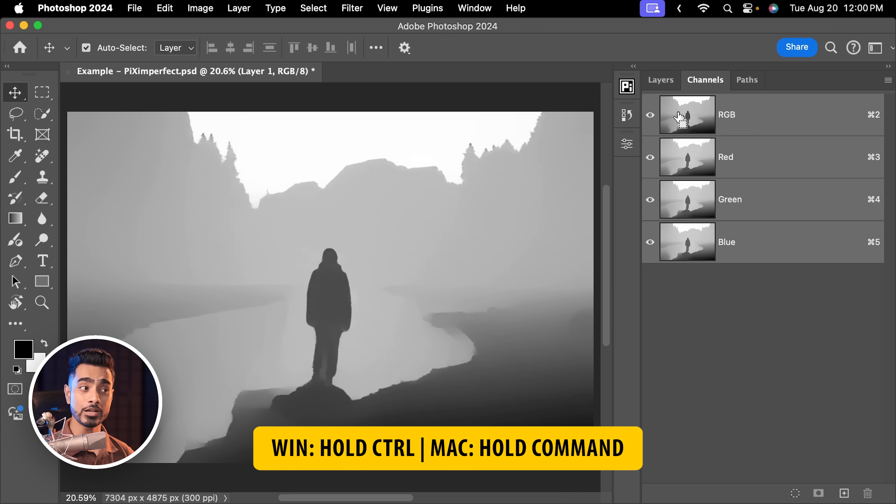
pyautogui.keyDown('super'); pyautogui.click(691, 119); pyautogui.keyUp('super')
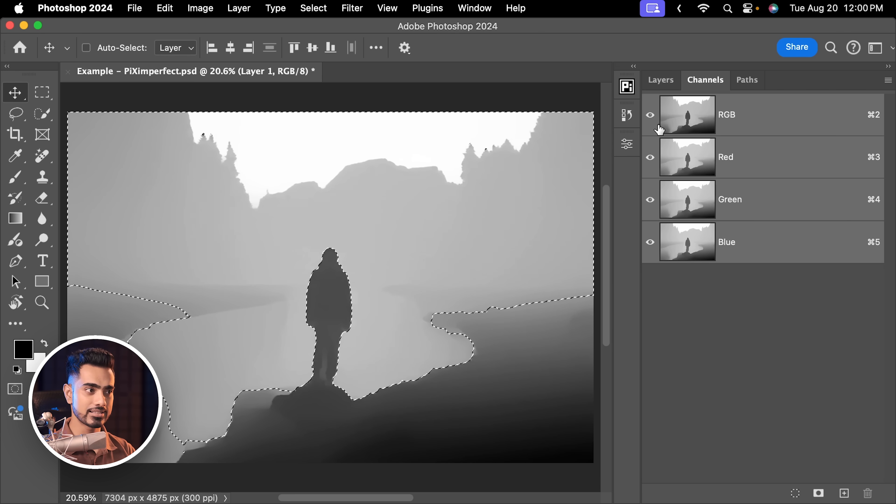
# Try deleting the selected tones from the depth map layer and undo the deletion
pyautogui.click(661, 81)
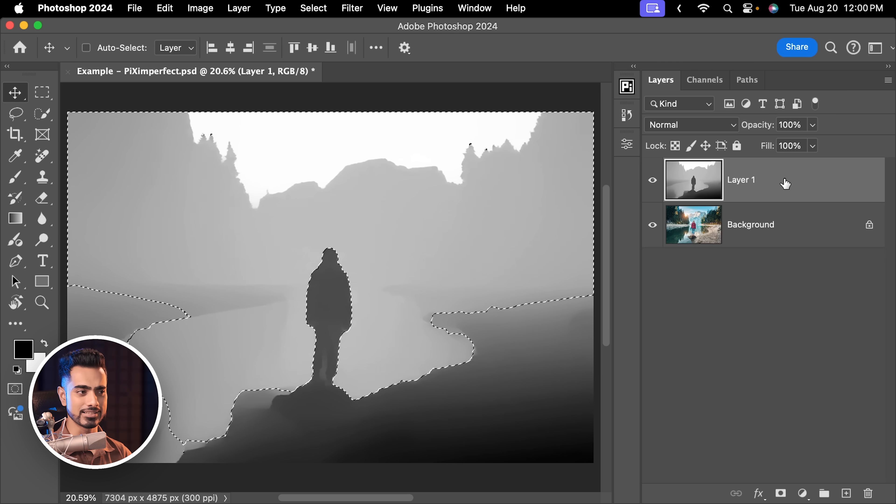
pyautogui.press('Delete')
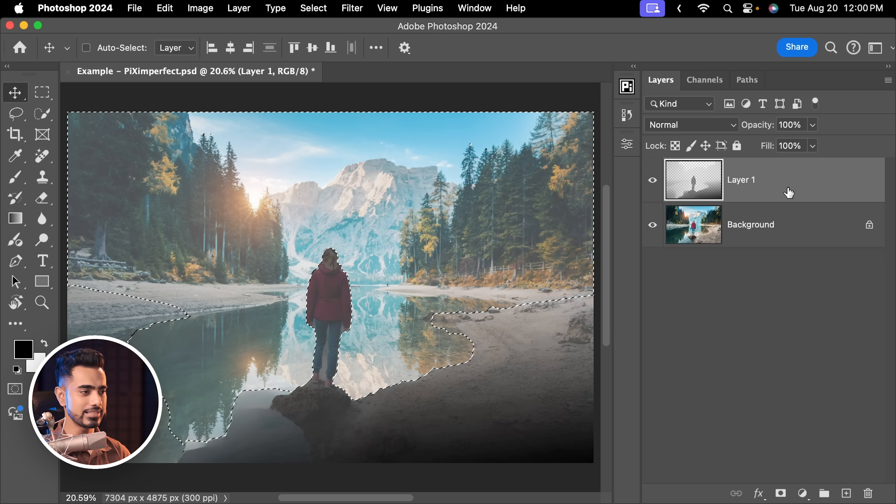
pyautogui.press('super+z')
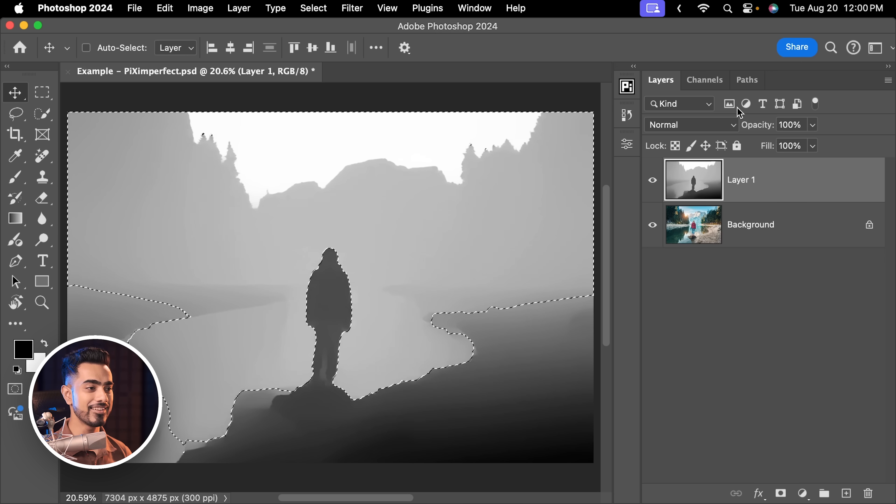
# Delete the depth map layer and add a Curves adjustment masked by the active selection
pyautogui.moveTo(784, 185); pyautogui.dragTo(868, 494)
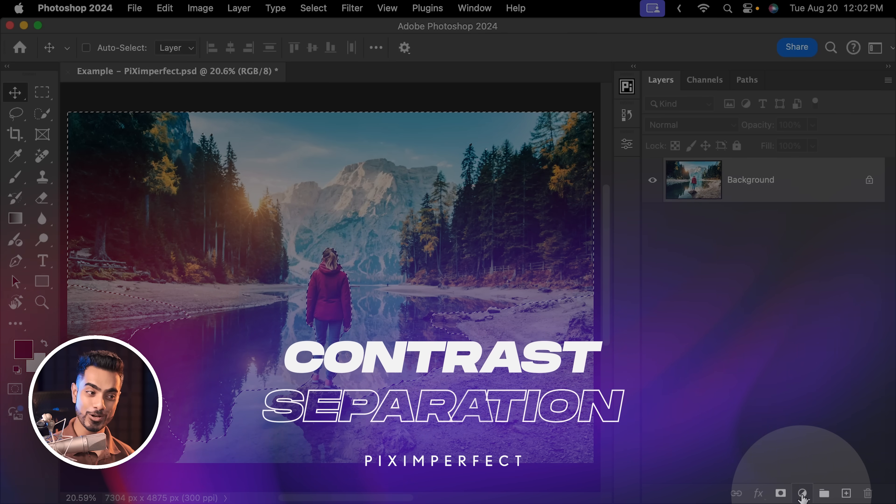
pyautogui.click(802, 494)
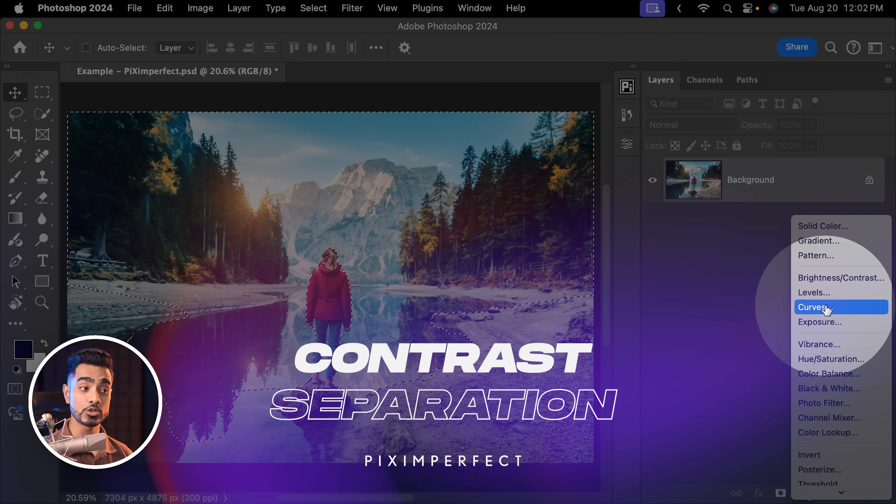
pyautogui.click(826, 309)
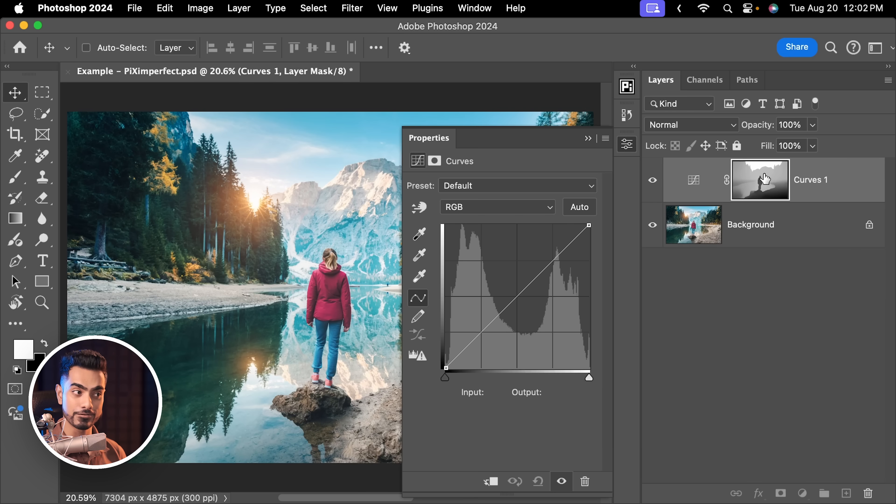
# View the Curves layer's mask on its own, return to the photo and invert the mask
pyautogui.keyDown('alt'); pyautogui.click(764, 179); pyautogui.keyUp('alt')
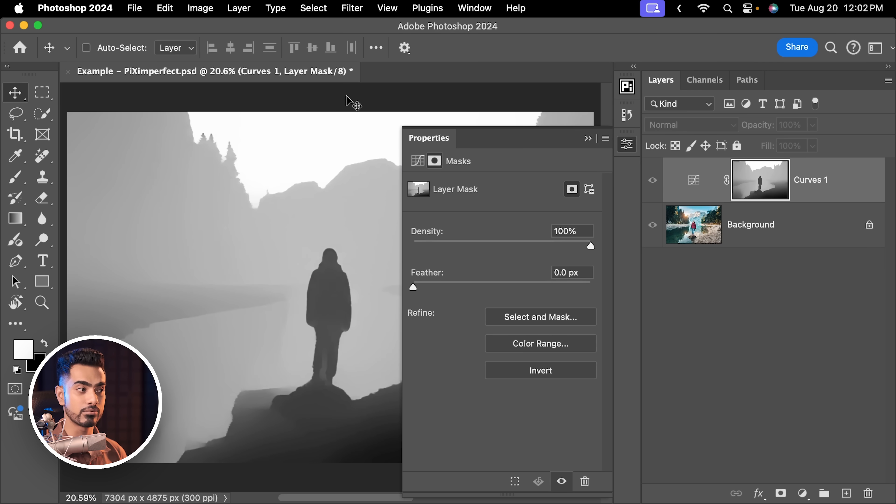
pyautogui.keyDown('alt'); pyautogui.click(763, 187); pyautogui.keyUp('alt')
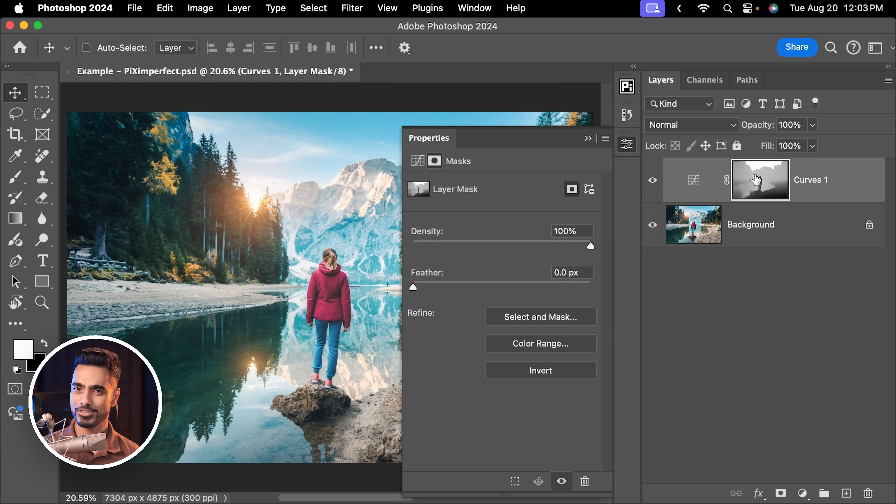
pyautogui.click(593, 140)
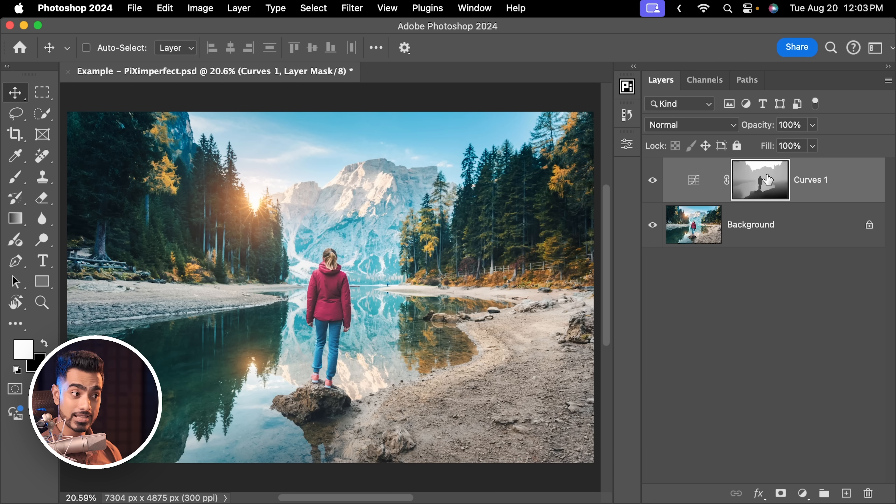
pyautogui.keyDown('alt'); pyautogui.click(754, 186); pyautogui.keyUp('alt')
pyautogui.keyDown('alt'); pyautogui.click(754, 187); pyautogui.keyUp('alt')
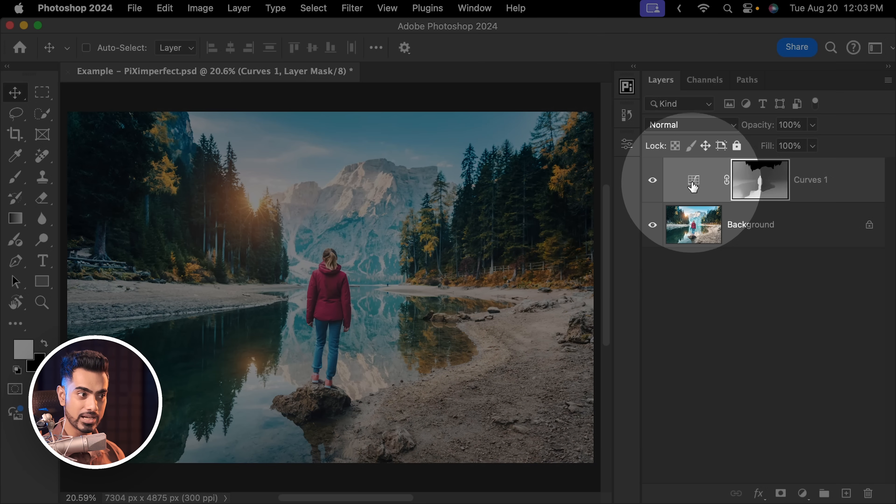
# Shape an S-curve with on-image adjustment on the jacket, darkening its shadows and raising the highlight point to input 141, output 162
pyautogui.doubleClick(692, 187)
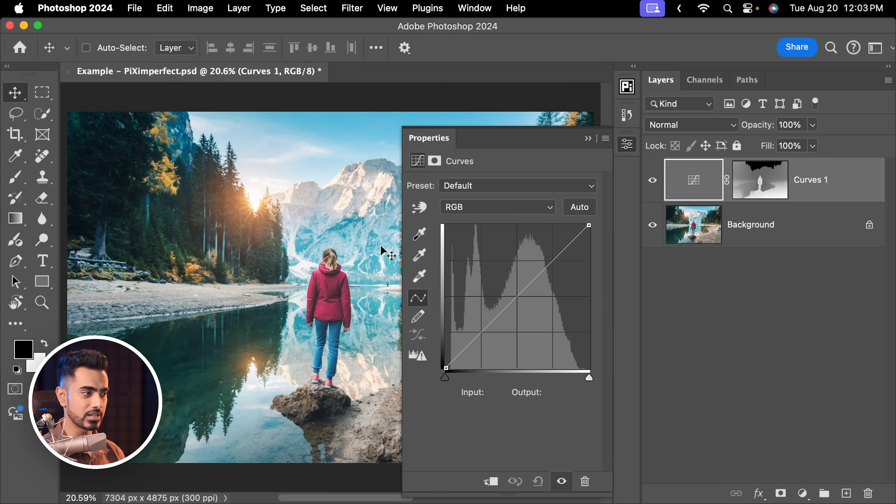
pyautogui.moveTo(332, 257); pyautogui.dragTo(366, 263)
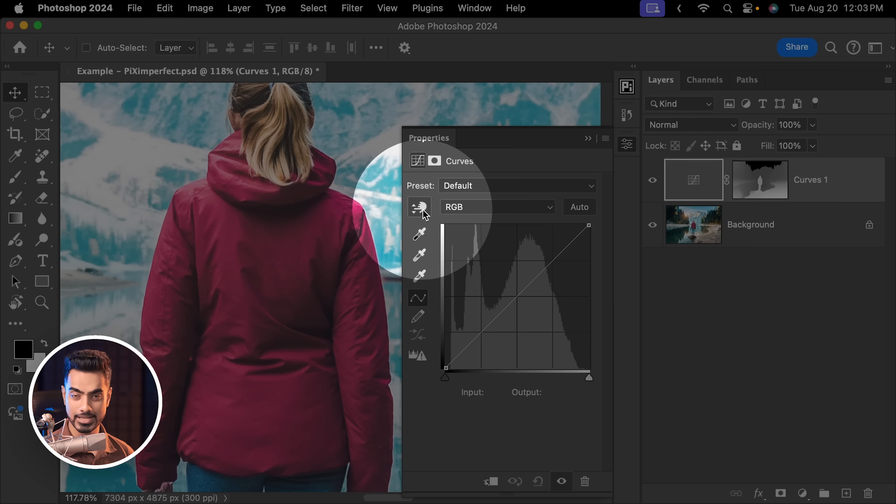
pyautogui.click(419, 210)
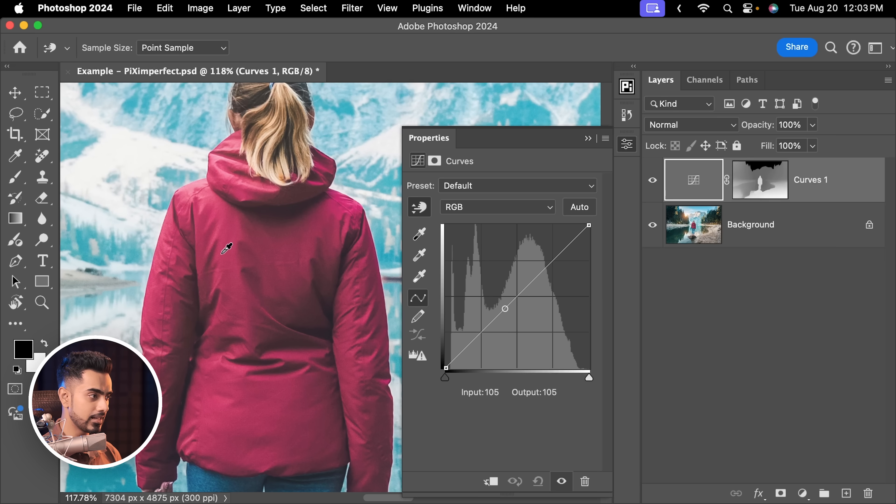
pyautogui.moveTo(234, 254); pyautogui.dragTo(233, 240)
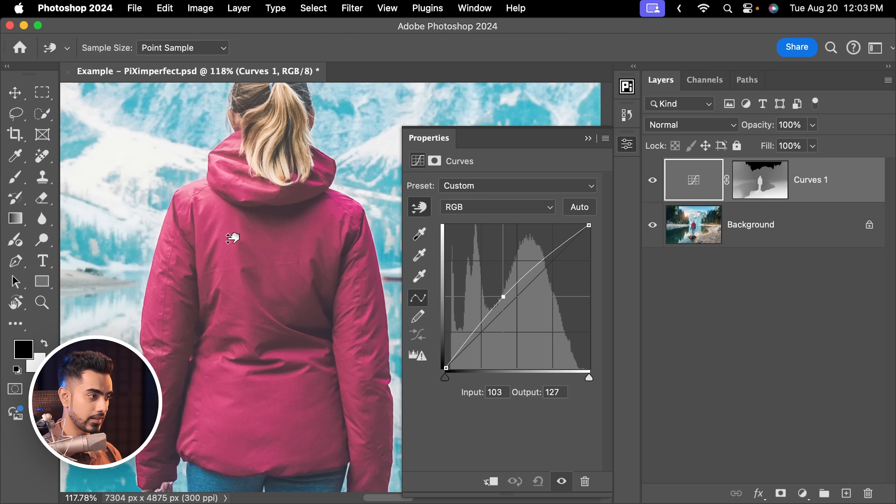
pyautogui.moveTo(317, 308); pyautogui.dragTo(318, 319)
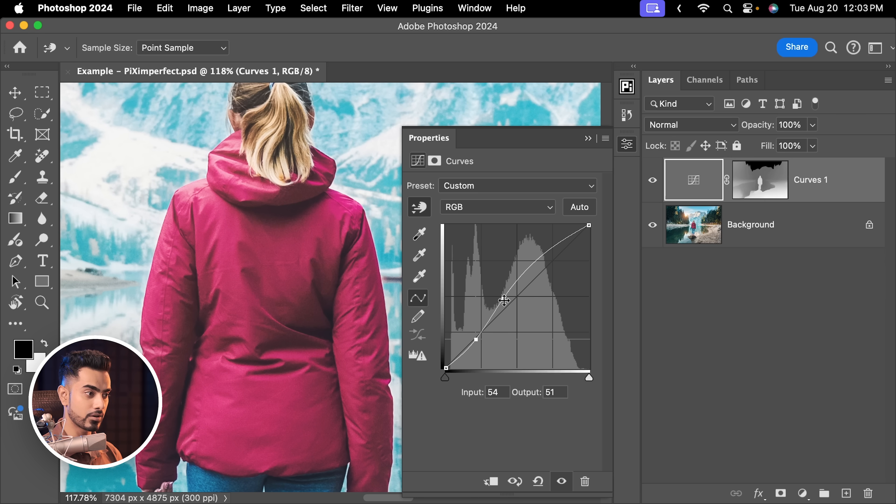
pyautogui.moveTo(503, 301); pyautogui.dragTo(522, 287)
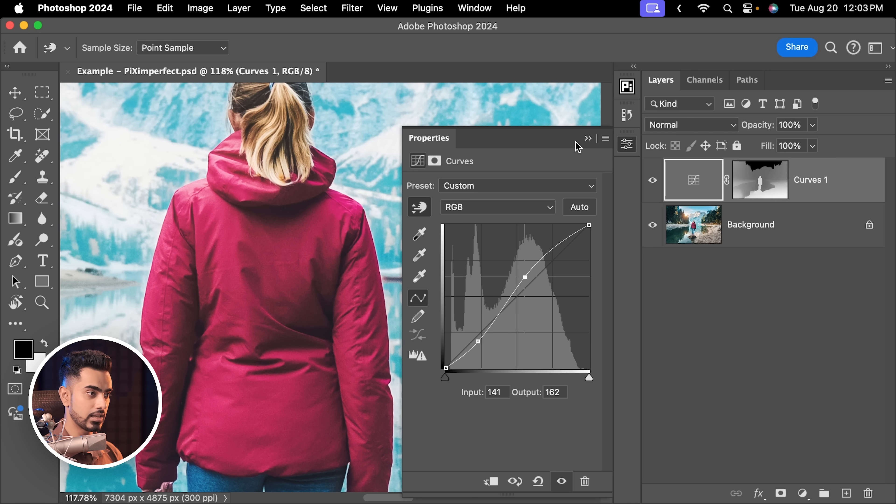
# Compare the whole photo with and without the Curves adjustment
pyautogui.click(587, 138)
pyautogui.press('super+0')
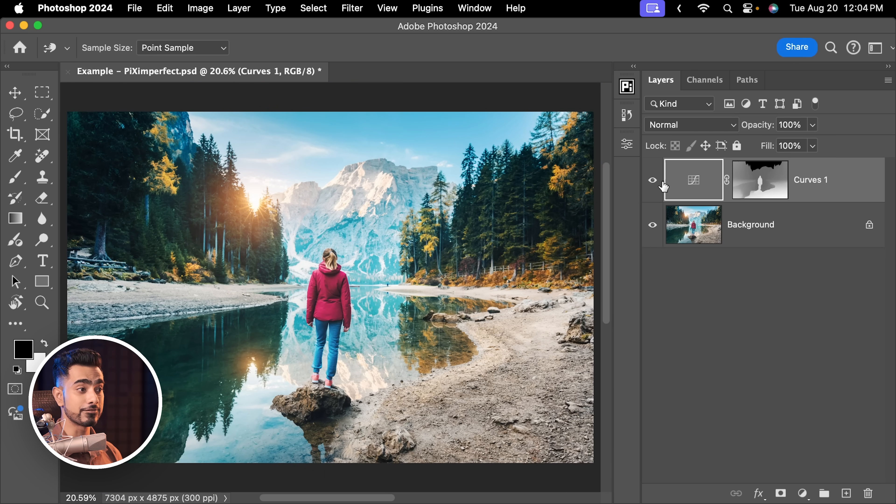
pyautogui.click(653, 182)
pyautogui.click(654, 183)
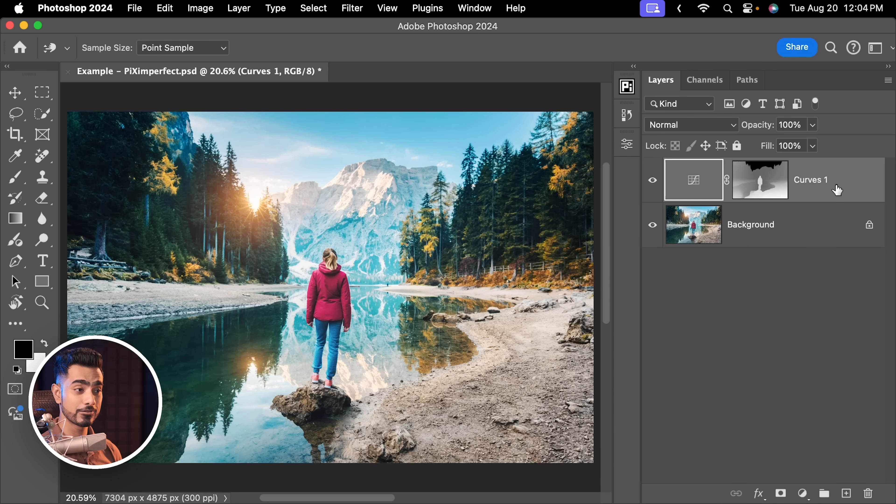
# Duplicate the Curves adjustment layer and name the copy "Far Away"
pyautogui.press('v')
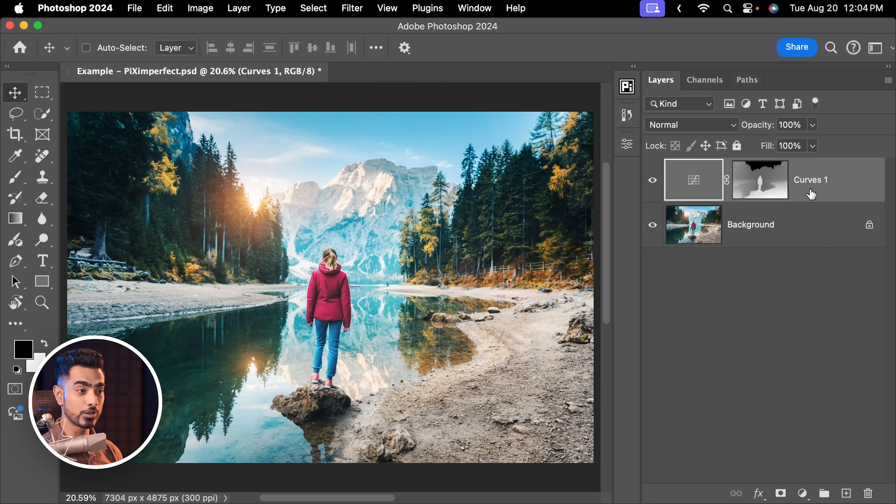
pyautogui.press('super')
pyautogui.press('super+j')
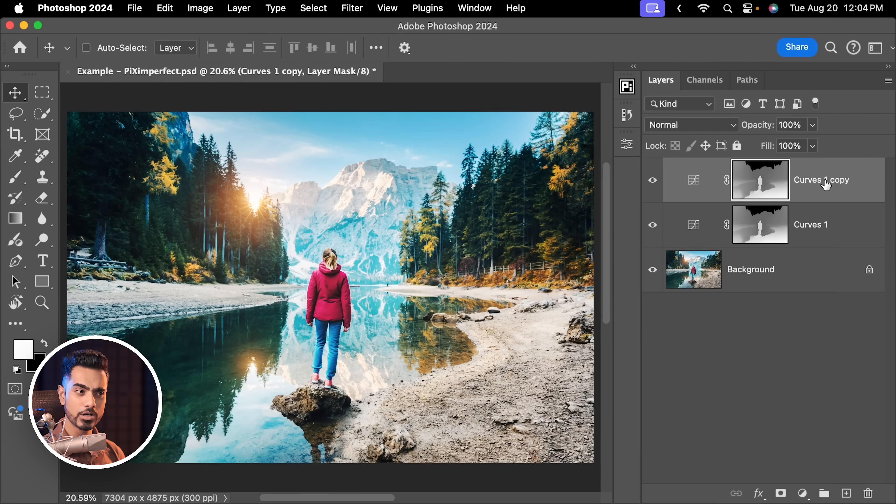
pyautogui.doubleClick(824, 179)
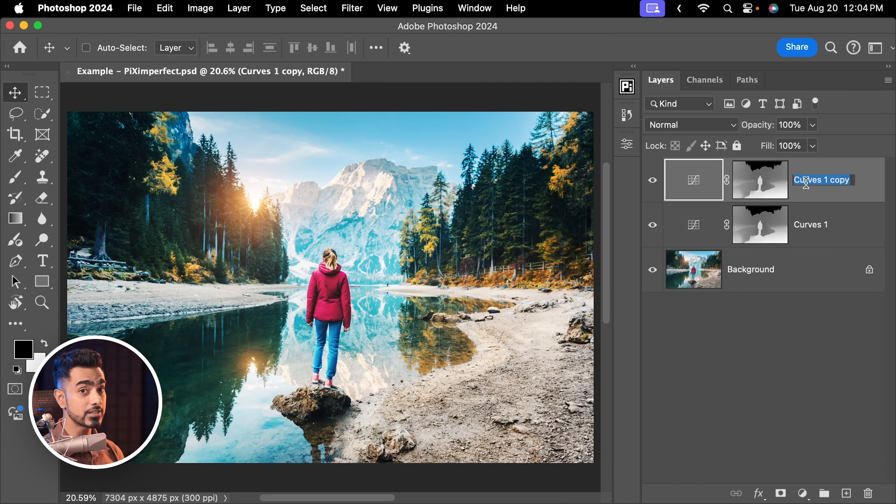
pyautogui.write('Far Away')
pyautogui.press('Return')
# Rename the original Curves layer as "Close", then invert the Far Away layer's mask and check that mask on its own
pyautogui.doubleClick(819, 228)
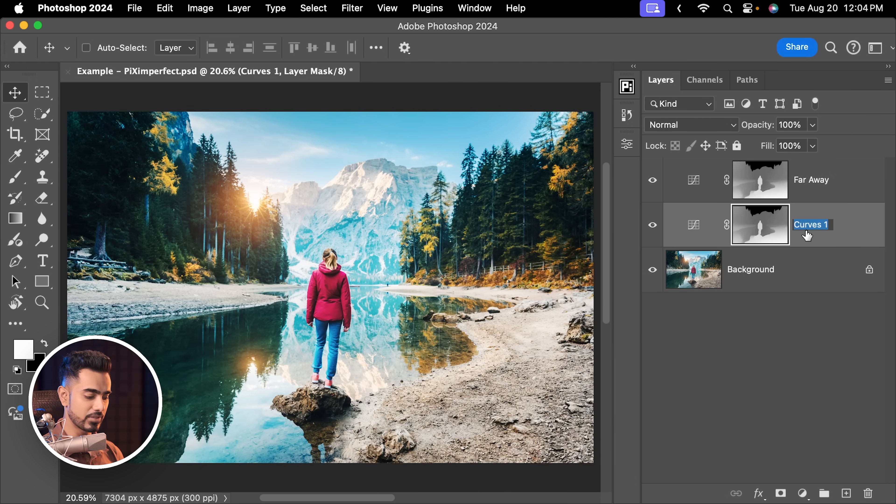
pyautogui.click(764, 184)
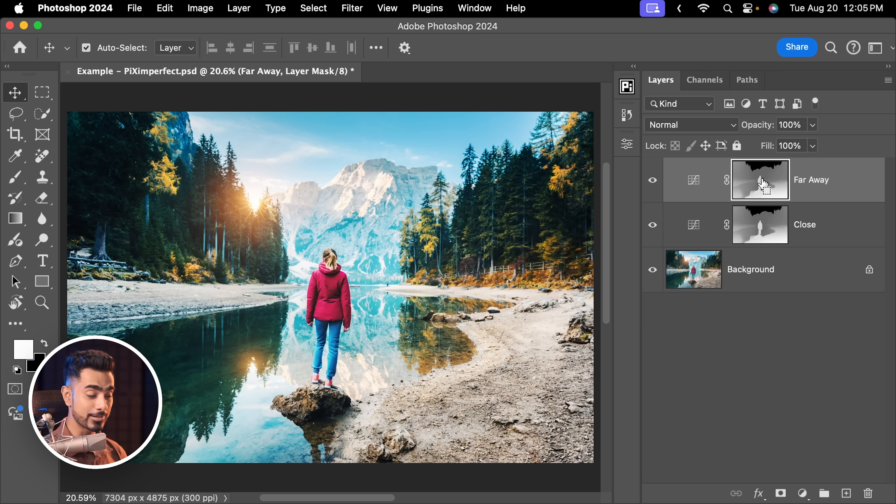
pyautogui.press('super+i')
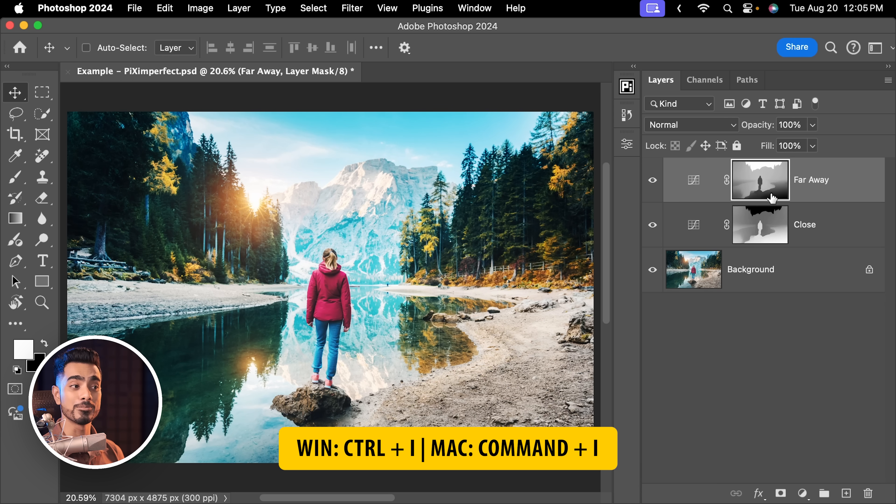
pyautogui.keyDown('alt'); pyautogui.click(772, 199); pyautogui.keyUp('alt')
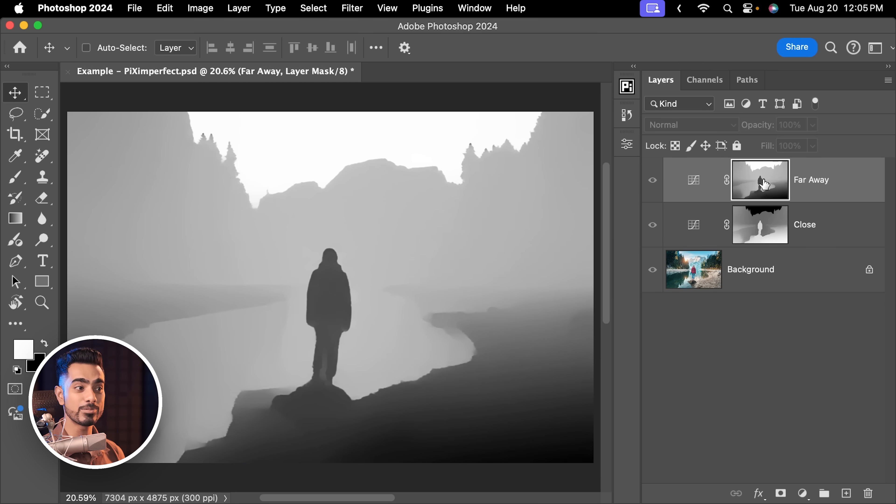
pyautogui.keyDown('alt'); pyautogui.click(760, 180); pyautogui.keyUp('alt')
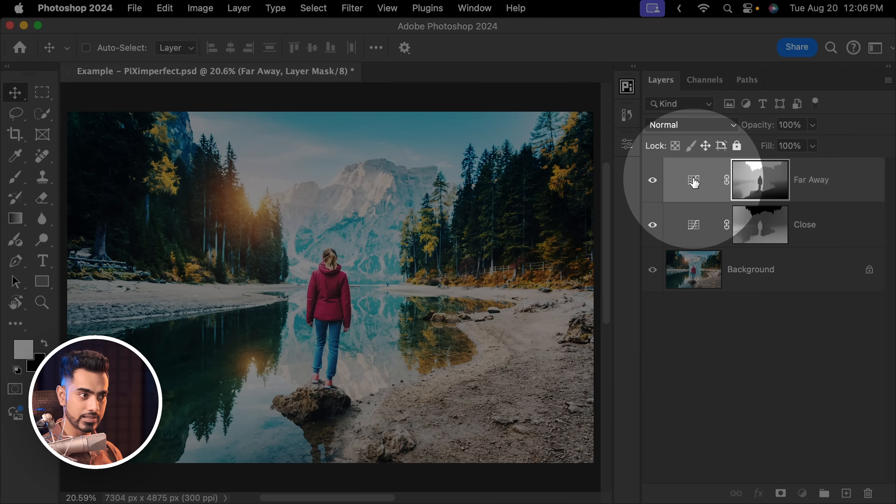
# Reset the Far Away layer's curve and raise its black point to output 49 to fade the distant shadows
pyautogui.doubleClick(694, 181)
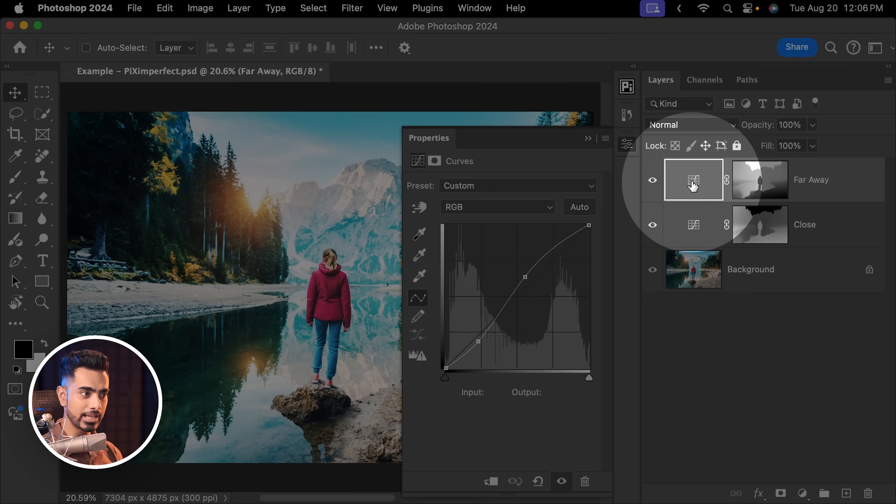
pyautogui.click(539, 482)
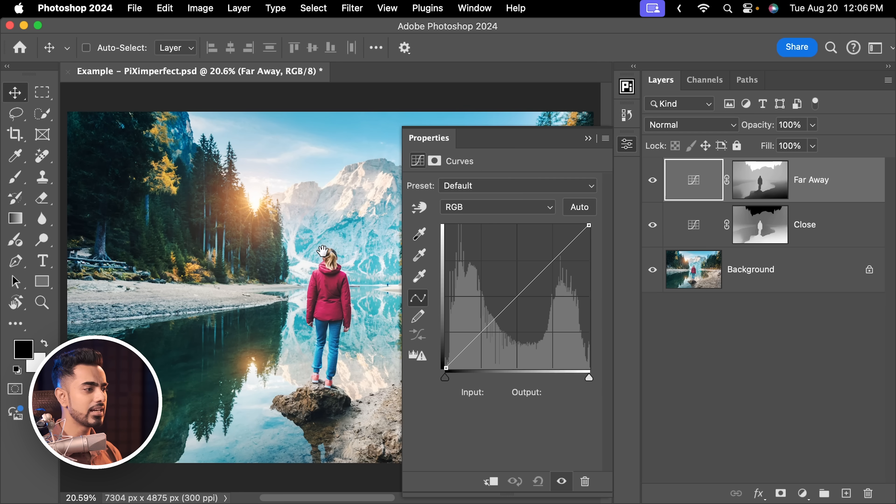
pyautogui.moveTo(319, 246); pyautogui.dragTo(266, 258)
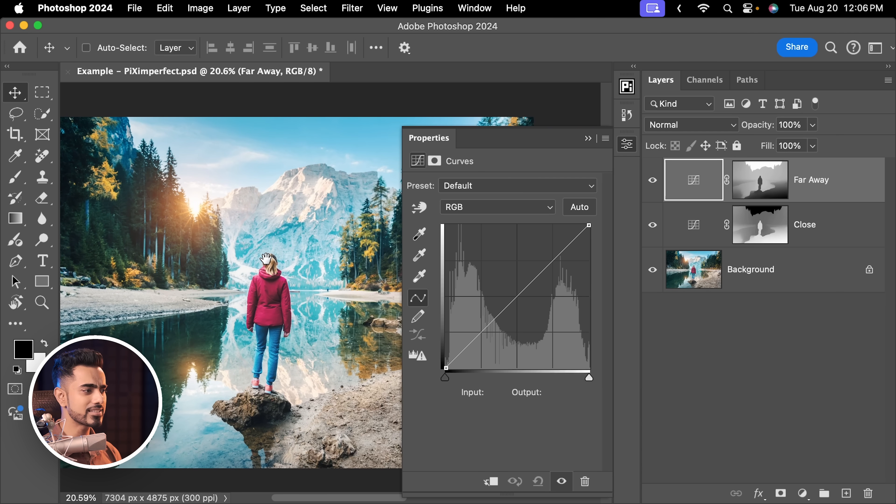
pyautogui.click(446, 368)
pyautogui.moveTo(446, 368); pyautogui.dragTo(444, 345)
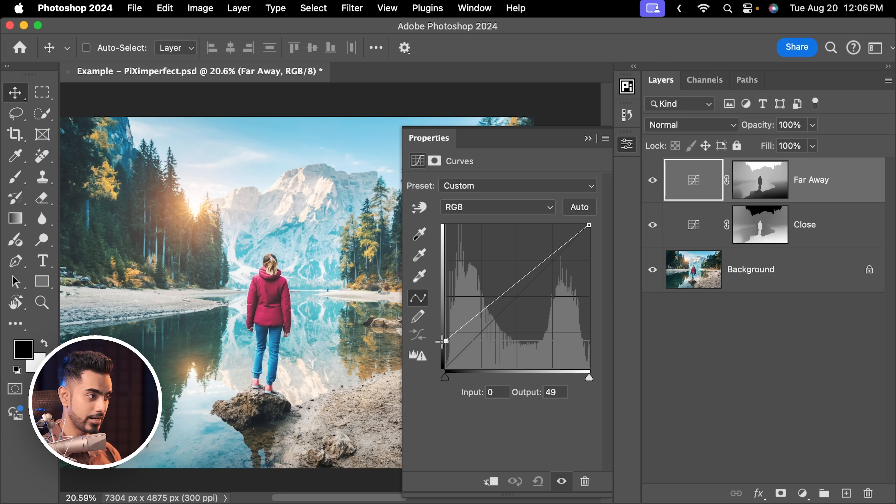
pyautogui.click(588, 139)
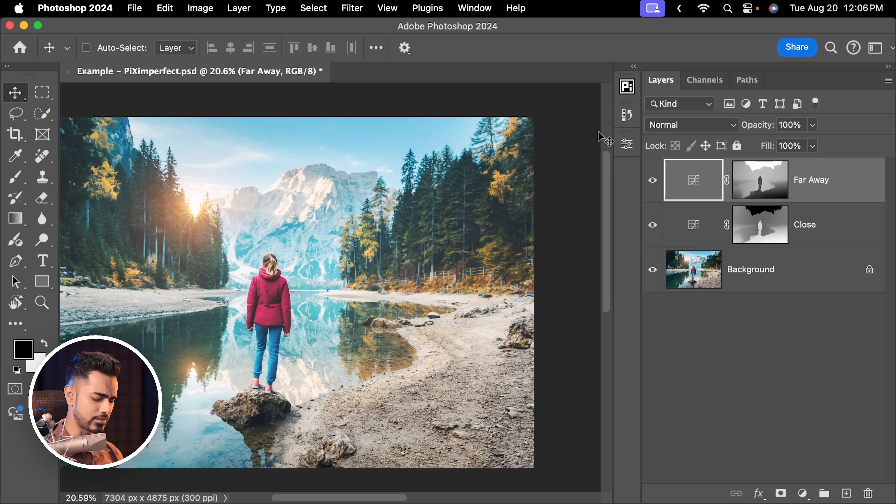
pyautogui.press('super+0')
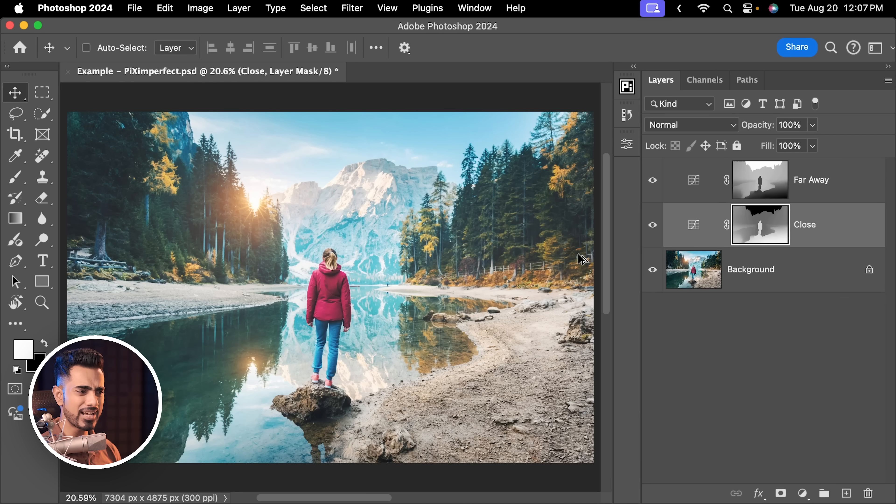
# View the Close layer's mask, then boost its contrast with Levels inputs of 89, 0.82 and 210
pyautogui.keyDown('alt'); pyautogui.click(773, 230); pyautogui.keyUp('alt')
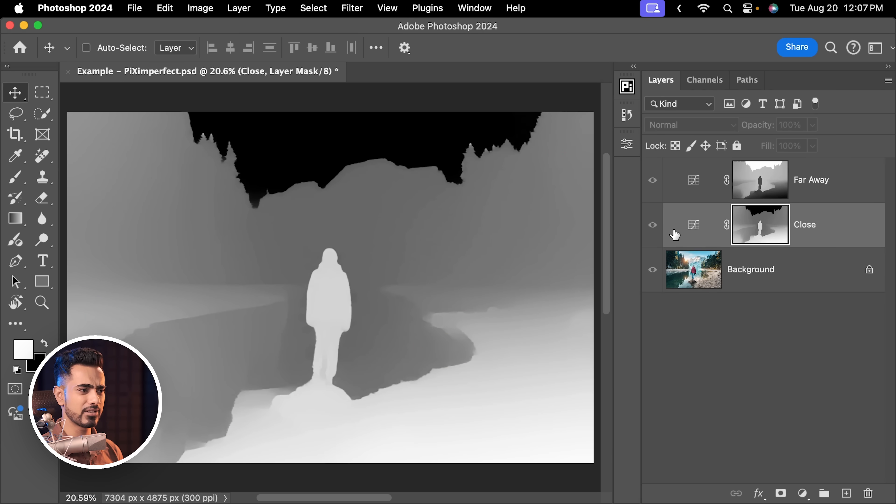
pyautogui.keyDown('alt'); pyautogui.click(766, 229); pyautogui.keyUp('alt')
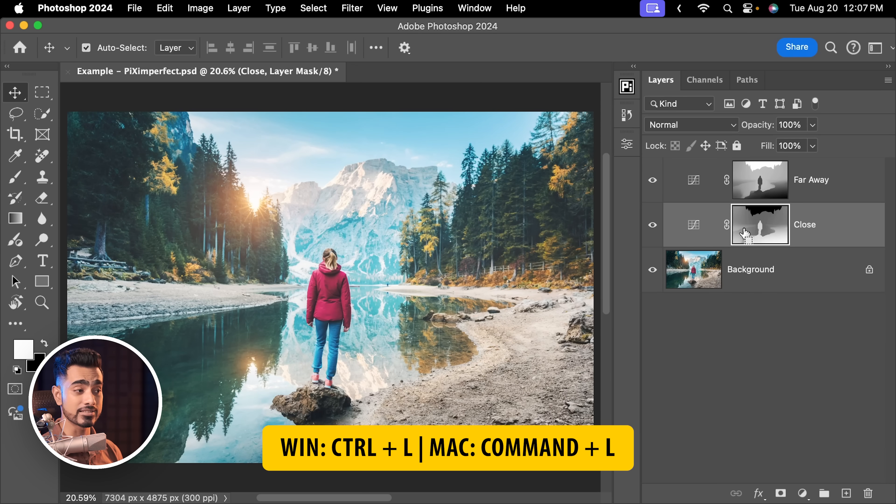
pyautogui.press('super+l')
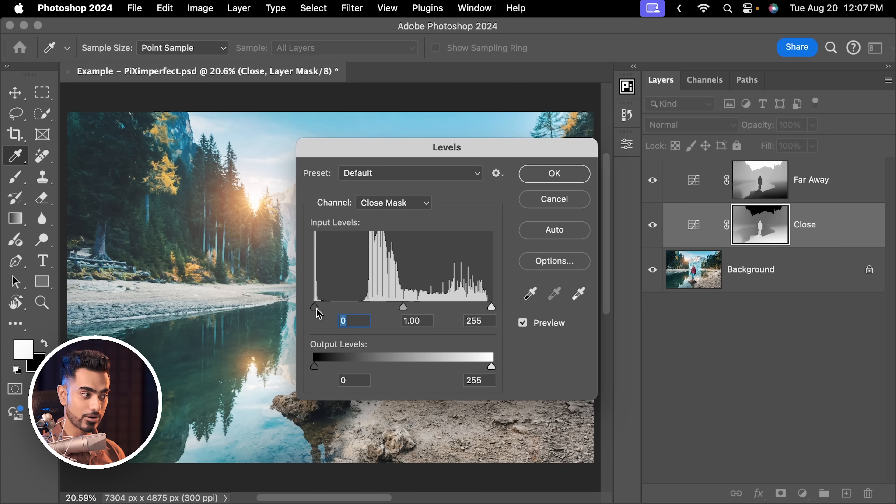
pyautogui.moveTo(316, 308); pyautogui.dragTo(369, 307)
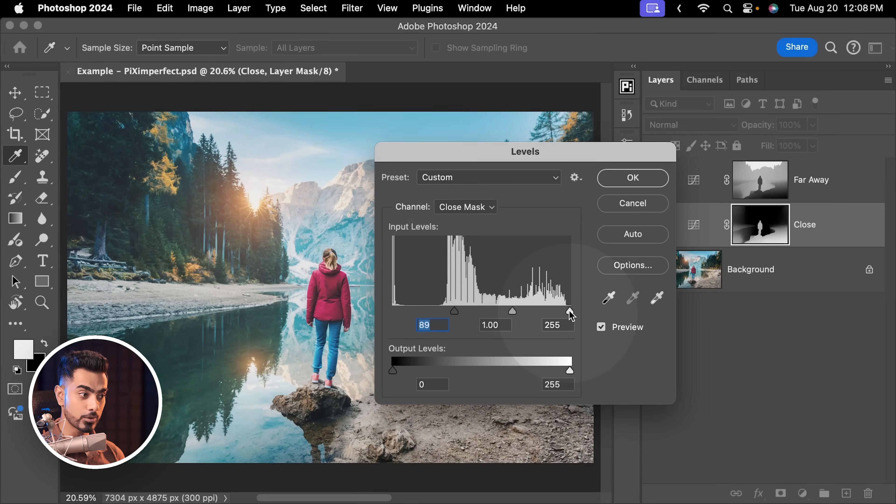
pyautogui.moveTo(570, 312); pyautogui.dragTo(538, 311)
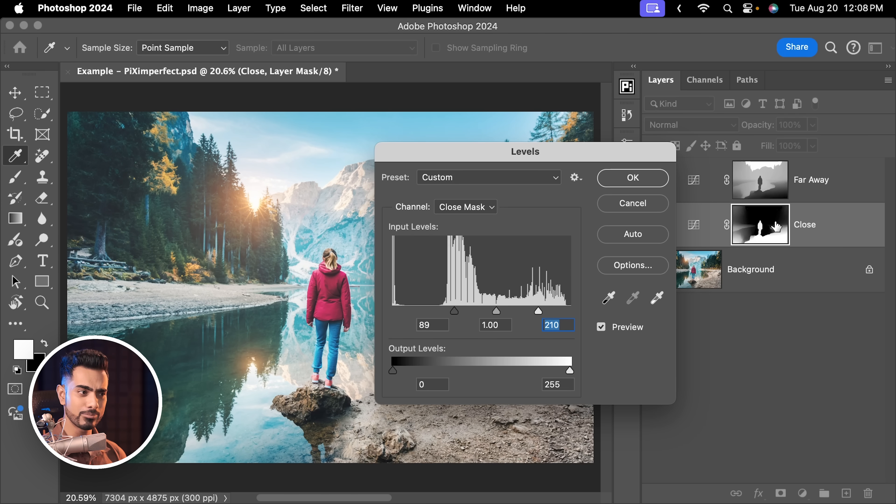
pyautogui.moveTo(496, 311); pyautogui.dragTo(502, 311)
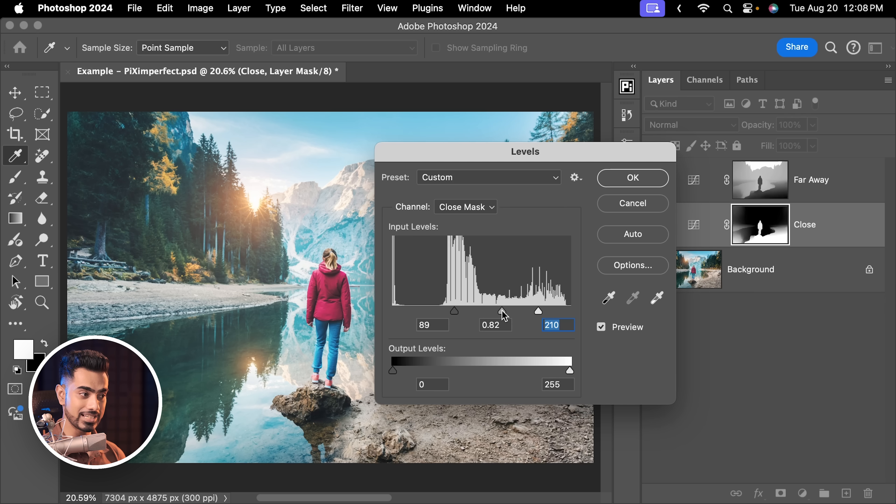
pyautogui.click(501, 311)
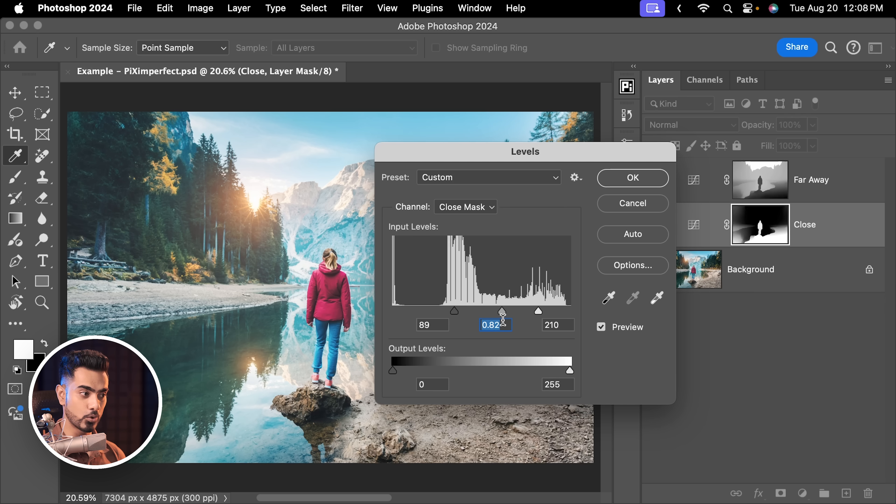
pyautogui.click(644, 178)
# Compare the photo with and without the Close and Far Away adjustments
pyautogui.click(653, 228)
pyautogui.click(652, 227)
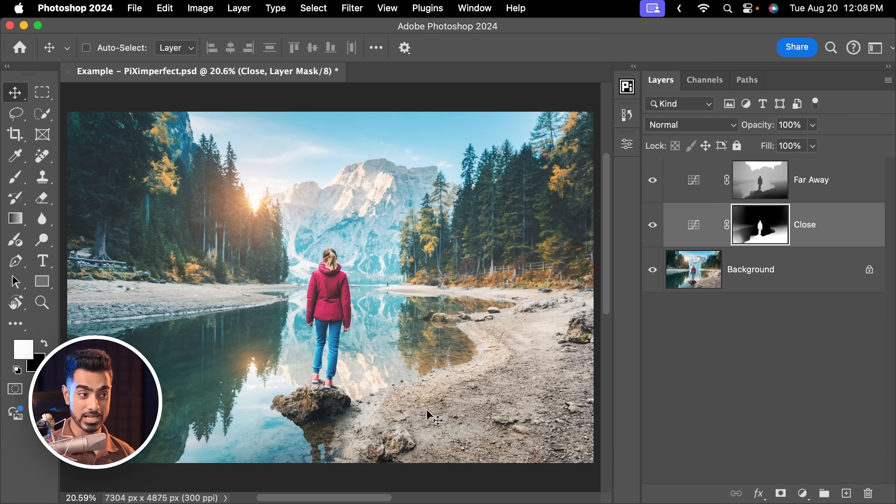
pyautogui.click(653, 180)
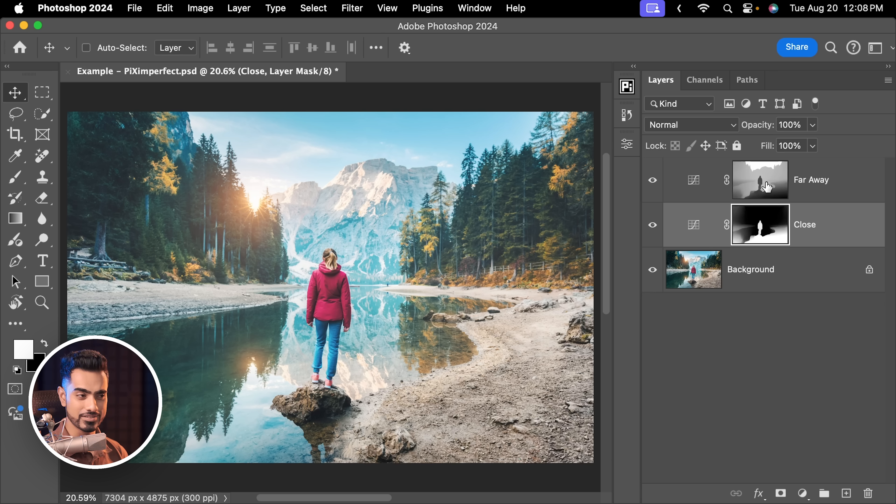
# Increase the contrast of the Far Away layer's mask with Curves by moving its black and white points inward
pyautogui.click(770, 172)
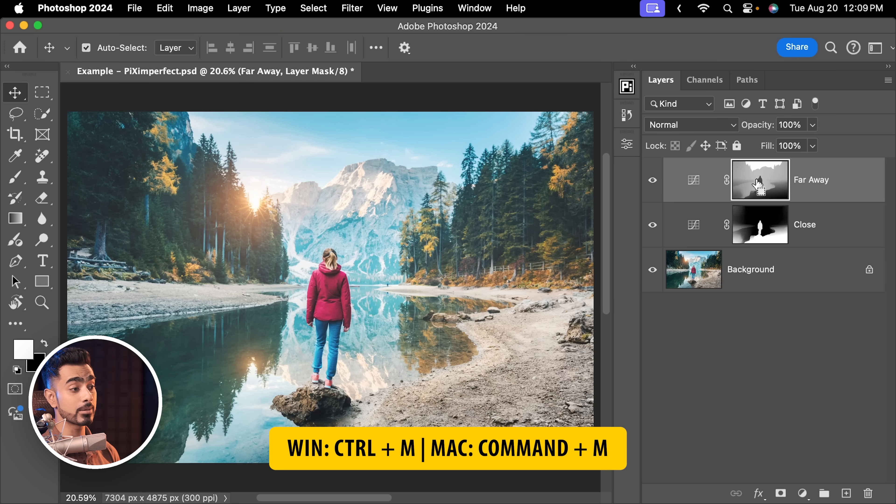
pyautogui.press('super+m')
pyautogui.moveTo(374, 97); pyautogui.dragTo(395, 104)
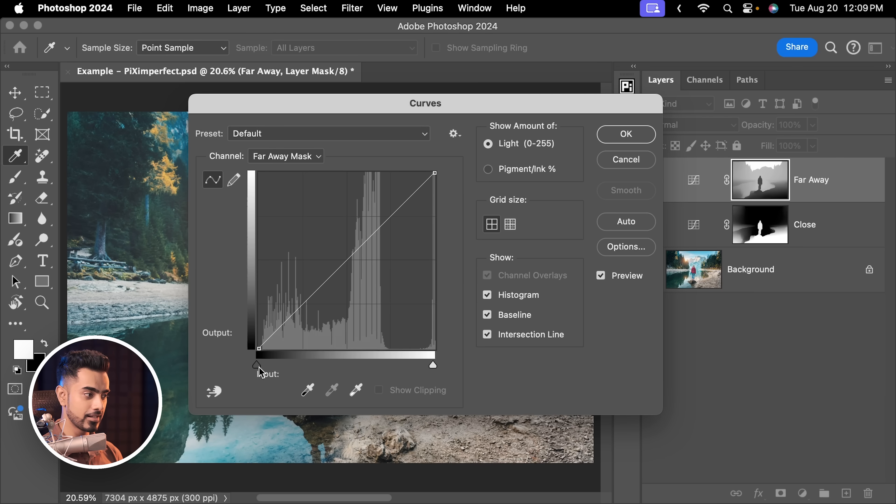
pyautogui.moveTo(257, 367); pyautogui.dragTo(301, 376)
pyautogui.moveTo(359, 105); pyautogui.dragTo(639, 106)
pyautogui.moveTo(710, 366); pyautogui.dragTo(676, 364)
pyautogui.moveTo(578, 367)
pyautogui.mouseDown()
pyautogui.moveTo(596, 368)
pyautogui.moveTo(585, 368)
pyautogui.mouseUp()
pyautogui.moveTo(759, 107); pyautogui.dragTo(365, 112)
pyautogui.click(513, 141)
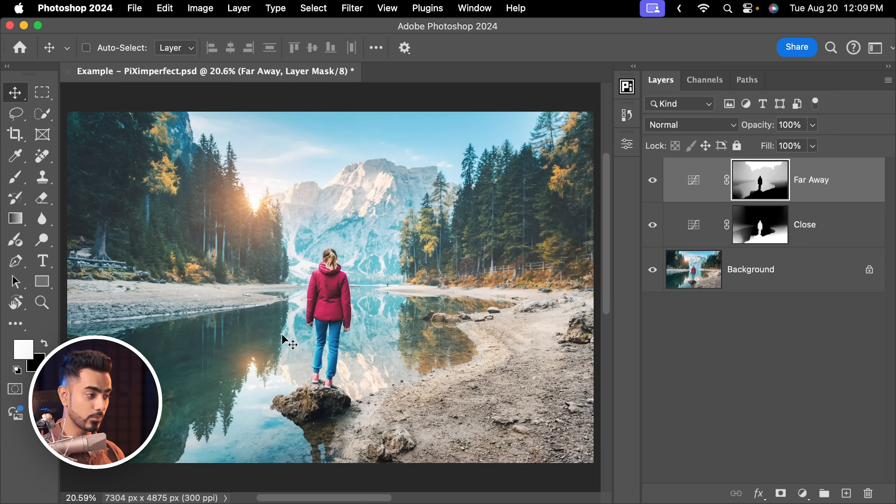
# Paint black across the bottom of the Far Away mask with a large soft brush, and set its curve's black point to output 39
pyautogui.moveTo(324, 279); pyautogui.dragTo(211, 367)
pyautogui.moveTo(212, 366); pyautogui.dragTo(227, 344)
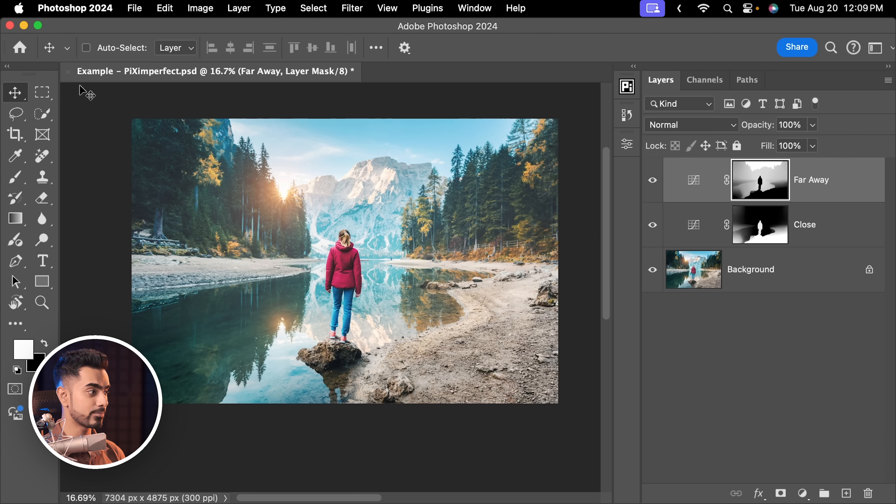
pyautogui.click(14, 183)
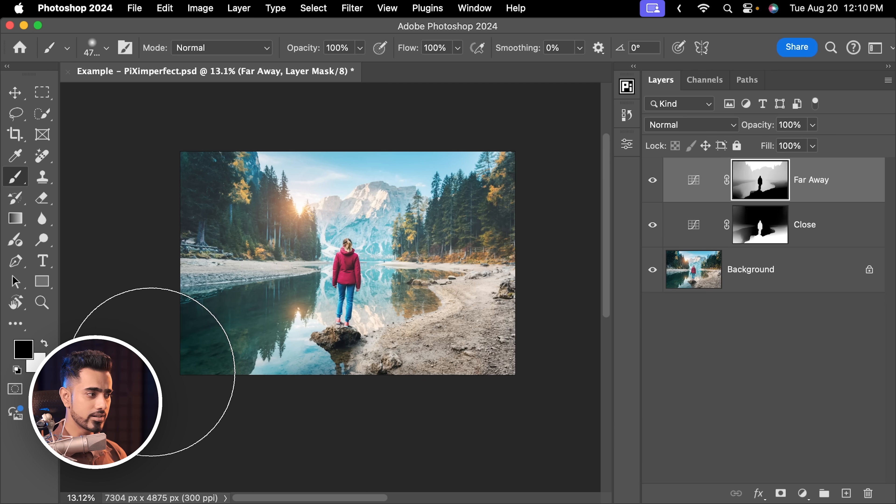
pyautogui.moveTo(152, 373)
pyautogui.mouseDown()
pyautogui.moveTo(273, 396)
pyautogui.moveTo(525, 380)
pyautogui.moveTo(350, 422)
pyautogui.moveTo(159, 403)
pyautogui.moveTo(254, 425)
pyautogui.moveTo(584, 428)
pyautogui.mouseUp()
pyautogui.press('super+0')
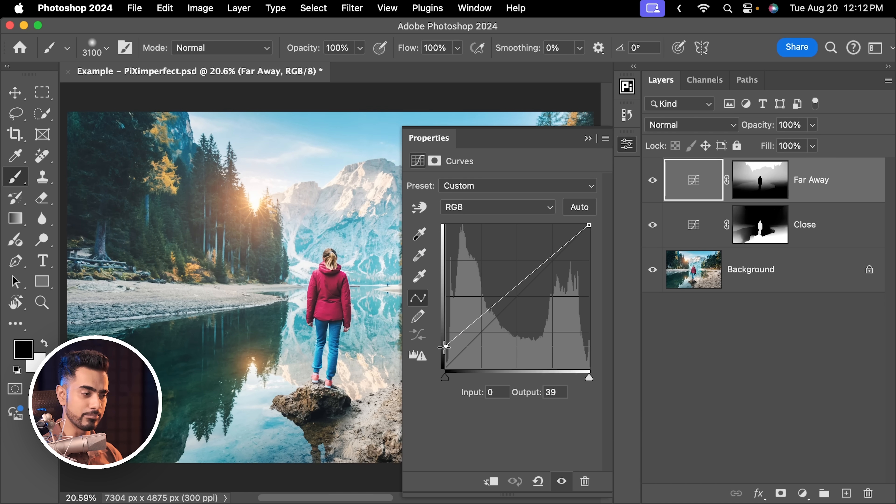
pyautogui.click(587, 138)
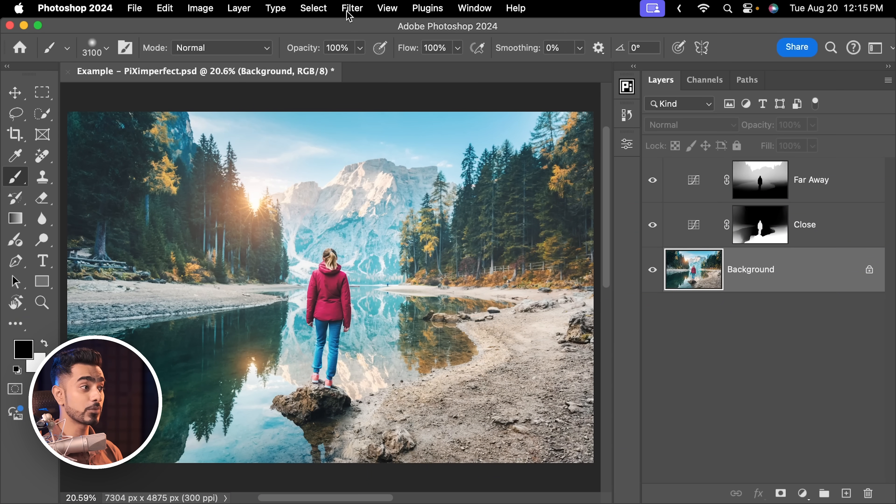
# Generate a depth map of the Background on a new layer using the Depth Blur neural filter with only the depth map output
pyautogui.click(350, 9)
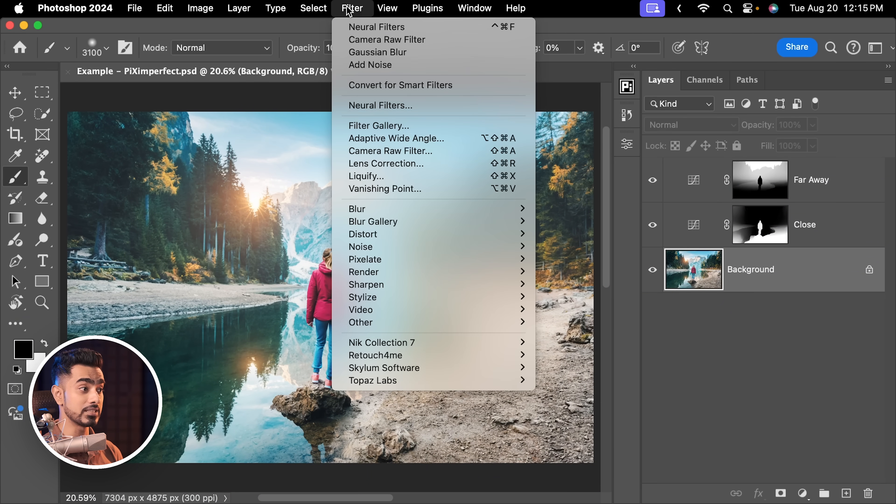
pyautogui.click(370, 106)
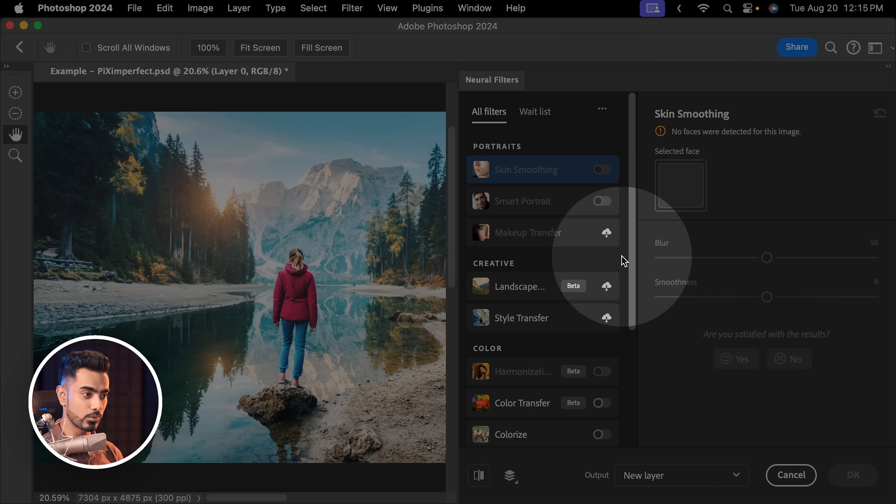
pyautogui.moveTo(633, 267); pyautogui.dragTo(629, 362)
pyautogui.click(602, 377)
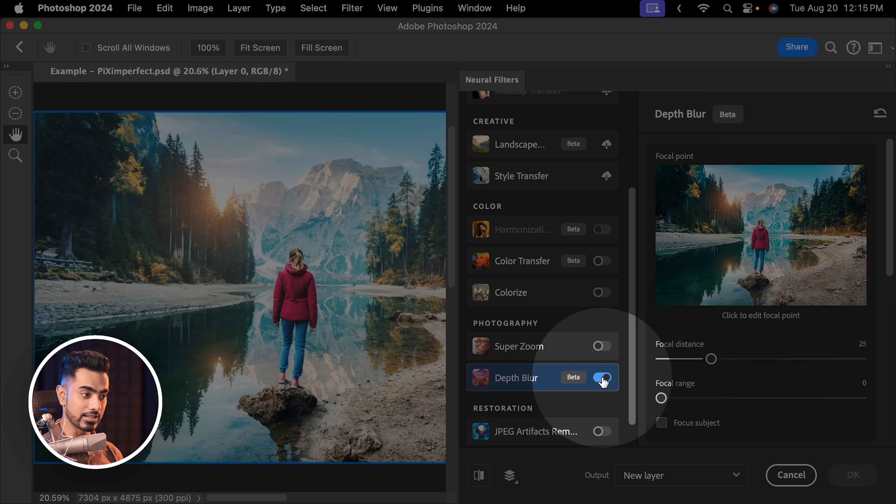
pyautogui.scroll(-5, 887, 338)
pyautogui.scroll(-4, 887, 338)
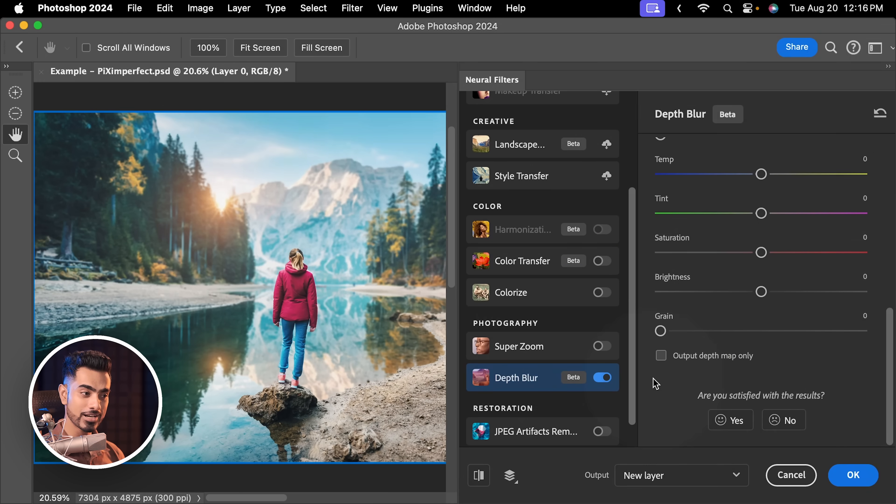
pyautogui.click(660, 355)
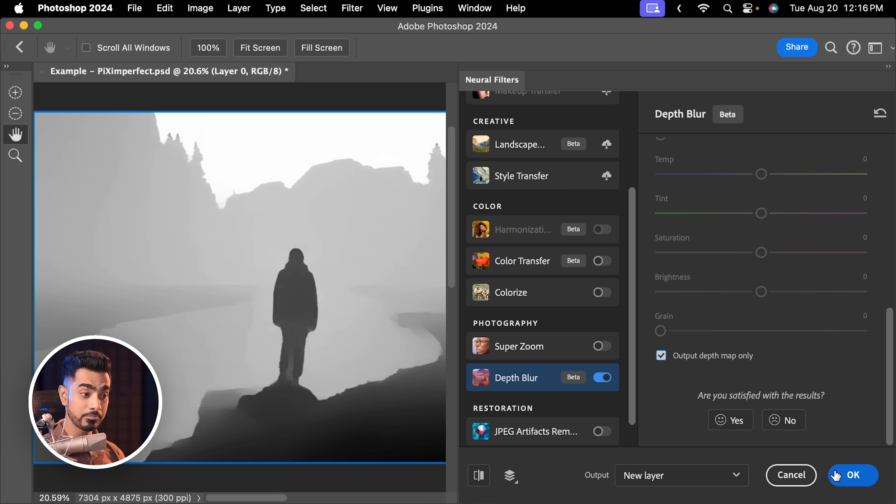
pyautogui.click(848, 474)
# Move the depth map layer to the top of the stack and save its luminosity selection as a channel named "Depth Map"
pyautogui.moveTo(754, 276); pyautogui.dragTo(715, 186)
pyautogui.click(705, 81)
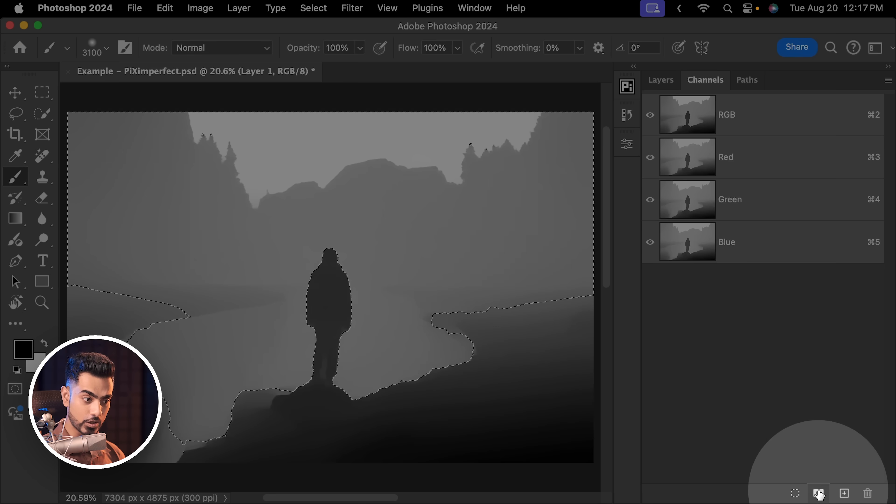
pyautogui.click(818, 493)
pyautogui.click(737, 291)
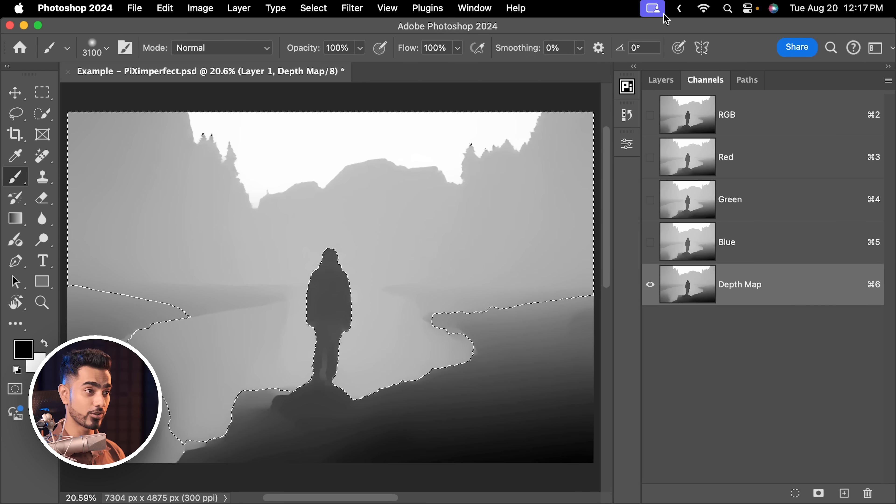
pyautogui.click(661, 81)
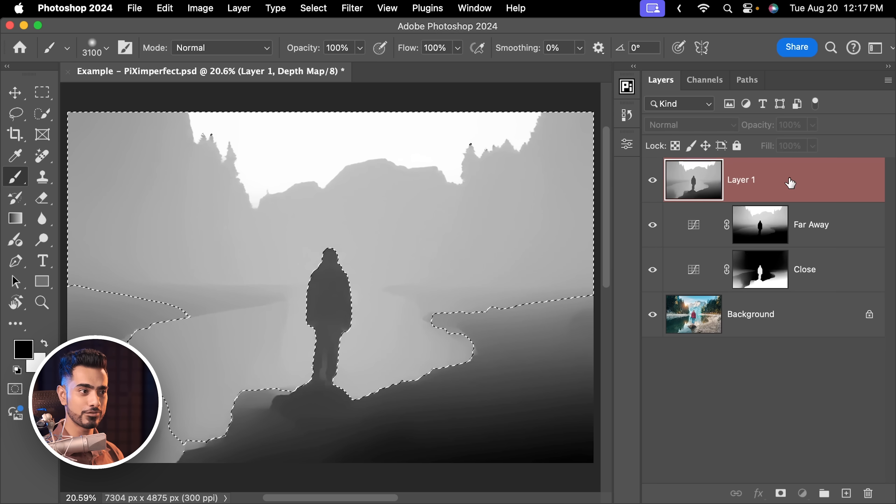
# Delete the depth map layer and add a Color Lookup adjustment masked by the active depth selection
pyautogui.moveTo(801, 179); pyautogui.dragTo(868, 493)
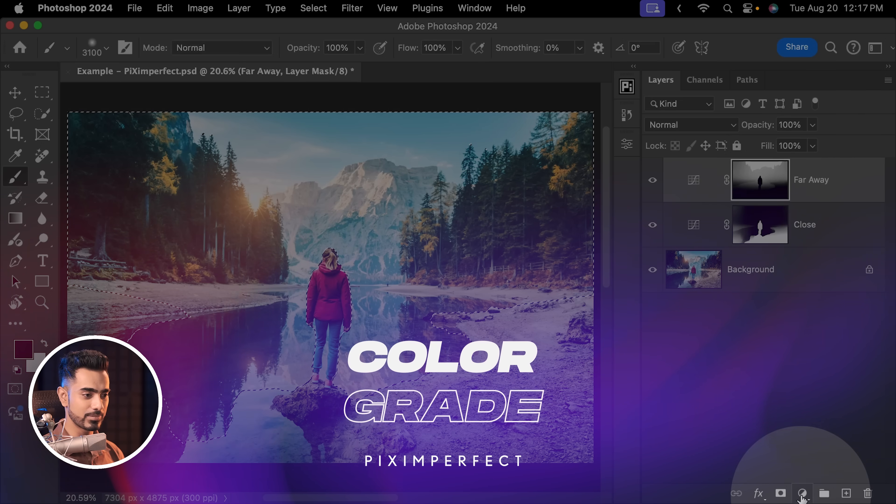
pyautogui.click(802, 493)
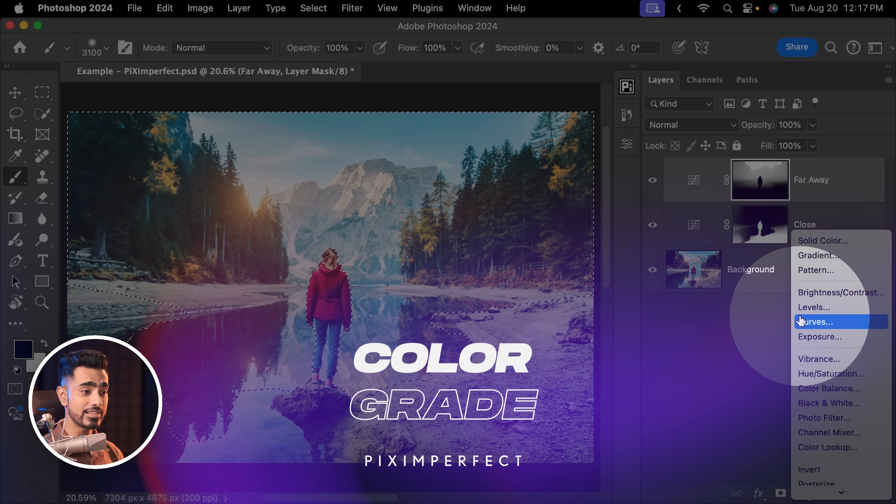
pyautogui.click(827, 447)
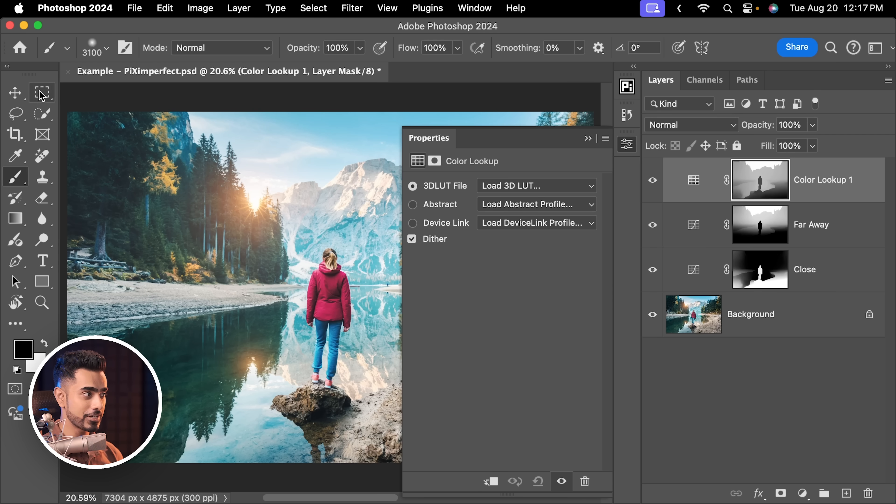
pyautogui.press('v')
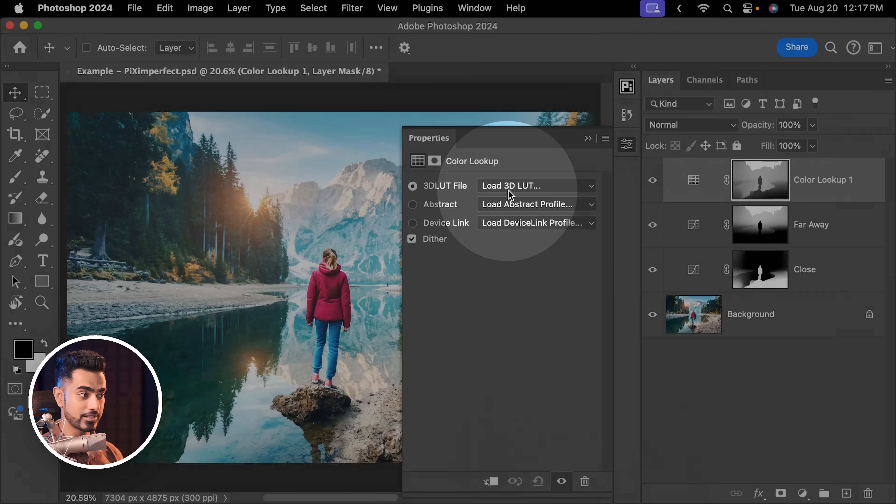
# Load the Crisp_Warm.look 3D LUT in the Color Lookup adjustment and invert its mask so it targets the foreground
pyautogui.click(511, 186)
pyautogui.click(526, 265)
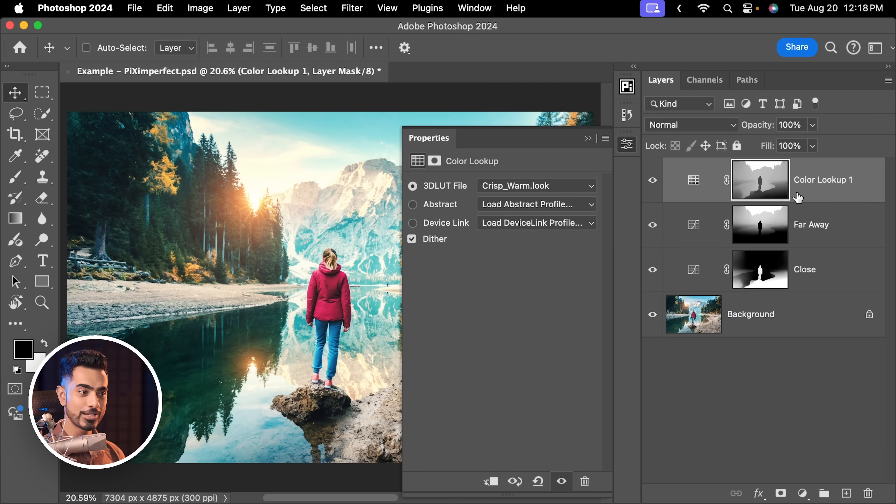
pyautogui.press('super+i')
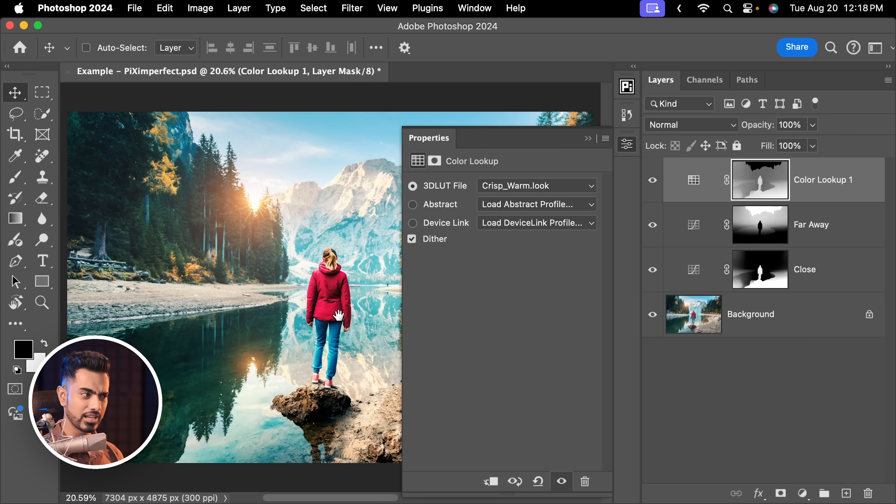
# Protect the shadows from Color Lookup 1 by splitting the Underlying Layer black Blend If slider to 0 / 255, and compare the effect on and off
pyautogui.moveTo(338, 315); pyautogui.dragTo(285, 301)
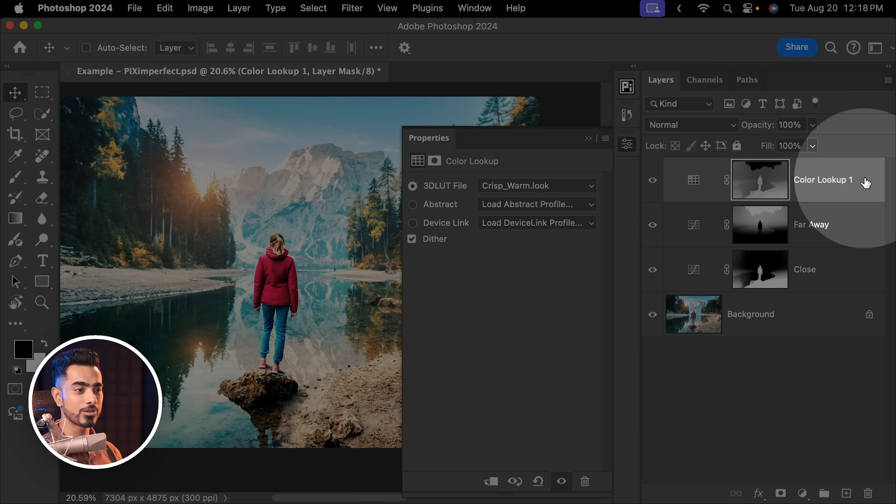
pyautogui.doubleClick(864, 186)
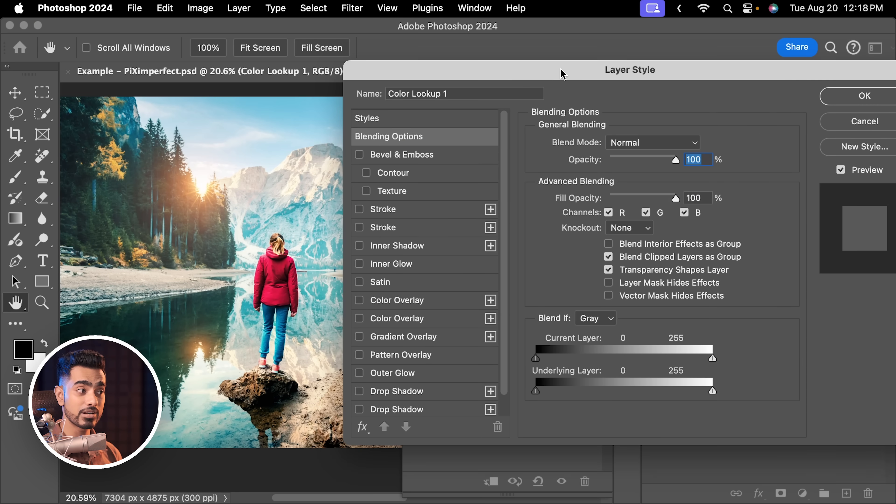
pyautogui.moveTo(561, 69); pyautogui.dragTo(561, 69)
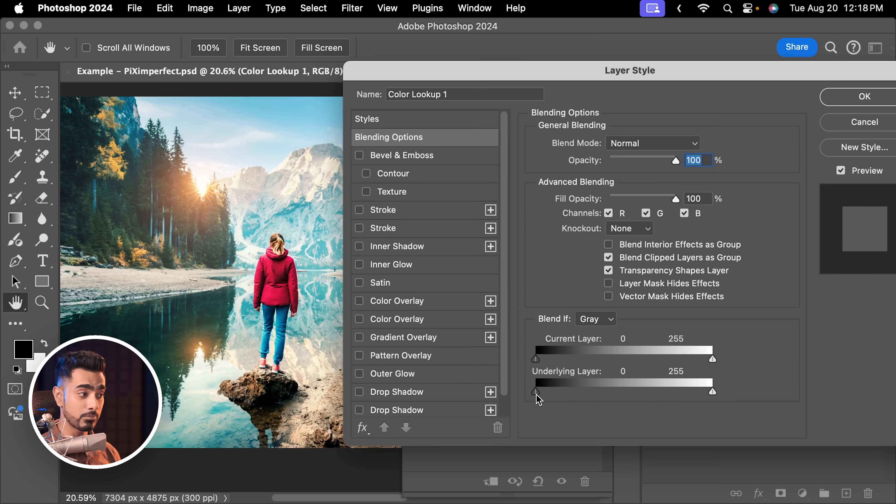
pyautogui.moveTo(541, 393); pyautogui.dragTo(572, 398)
pyautogui.click(281, 282)
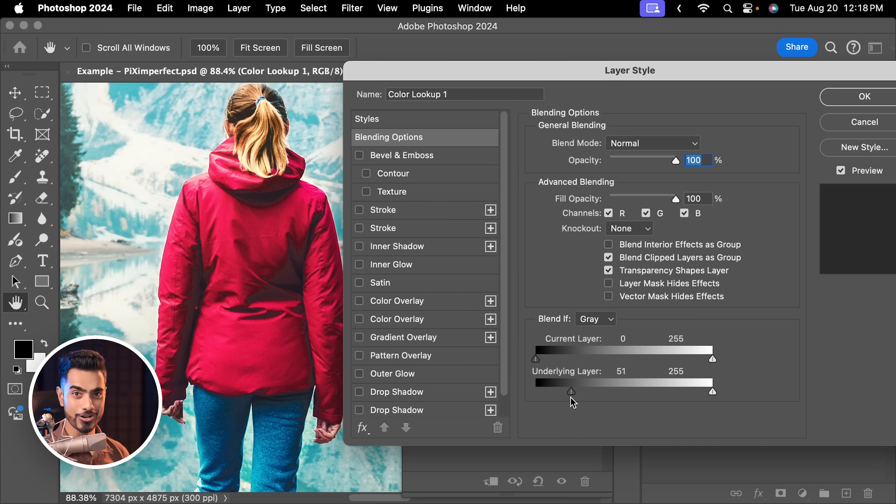
pyautogui.press('alt')
pyautogui.moveTo(575, 395); pyautogui.dragTo(676, 393)
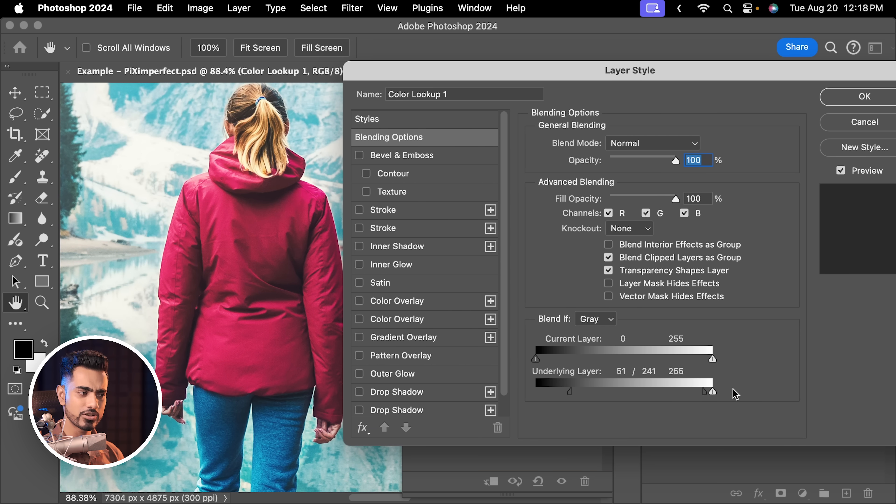
pyautogui.moveTo(553, 395); pyautogui.dragTo(507, 365)
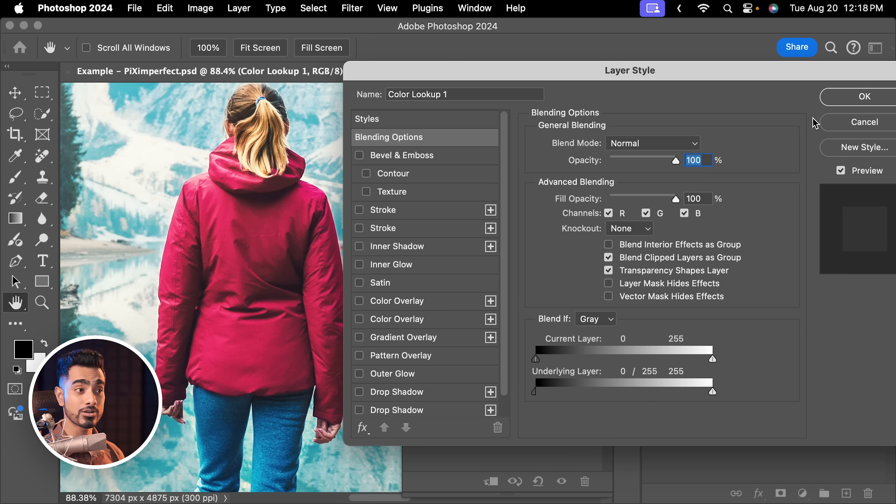
pyautogui.click(855, 101)
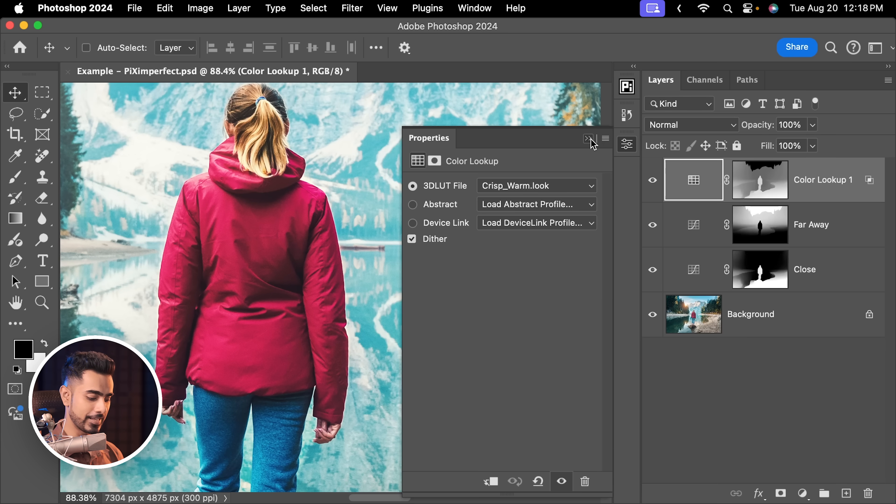
pyautogui.click(589, 139)
pyautogui.press('super+0')
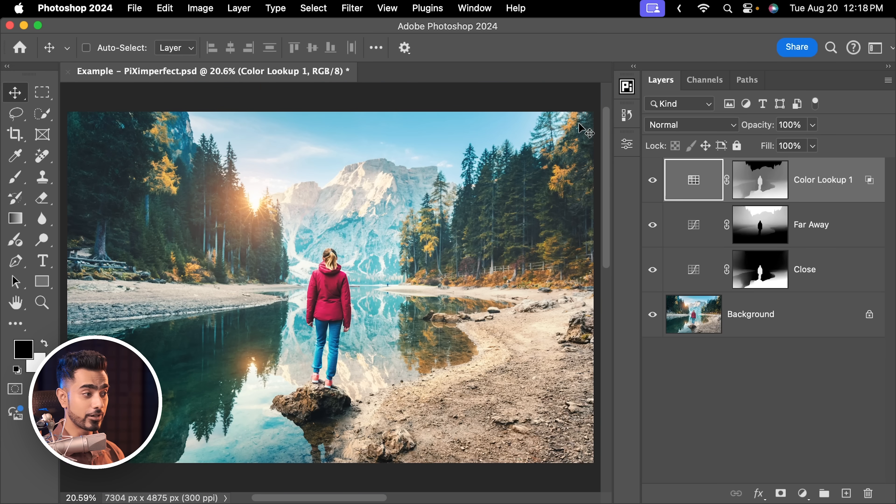
pyautogui.click(653, 181)
pyautogui.click(653, 182)
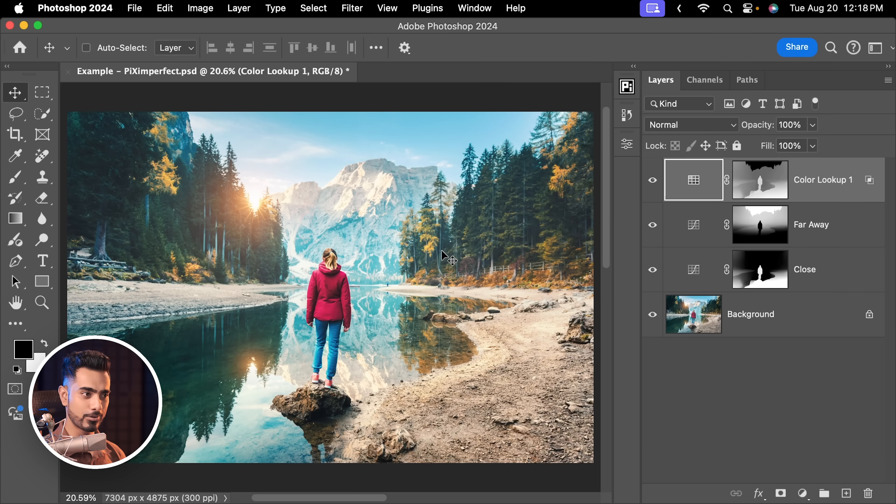
# Increase the contrast of the Color Lookup 1 layer's mask with Curves by moving its black and white points inward
pyautogui.click(772, 178)
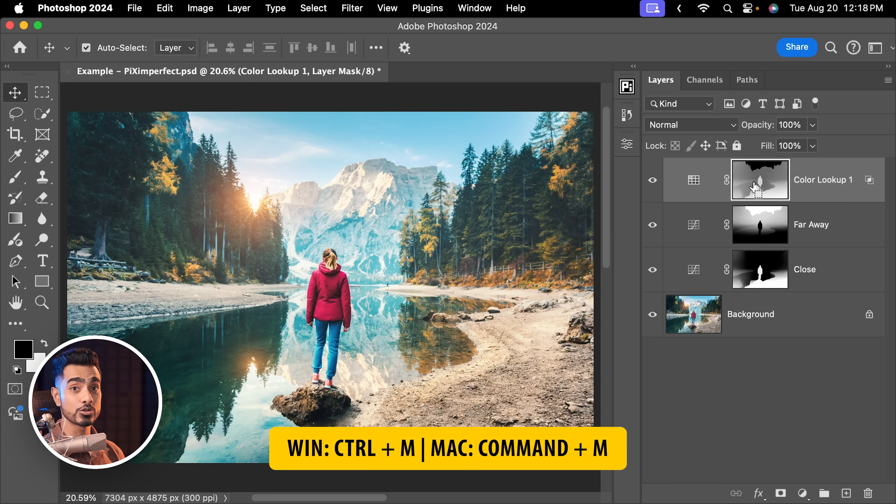
pyautogui.press('super+m')
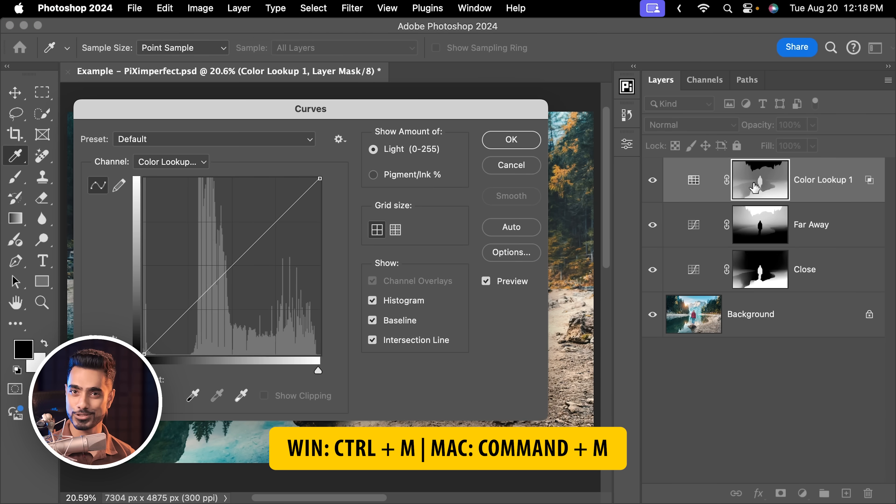
pyautogui.moveTo(303, 115); pyautogui.dragTo(334, 107)
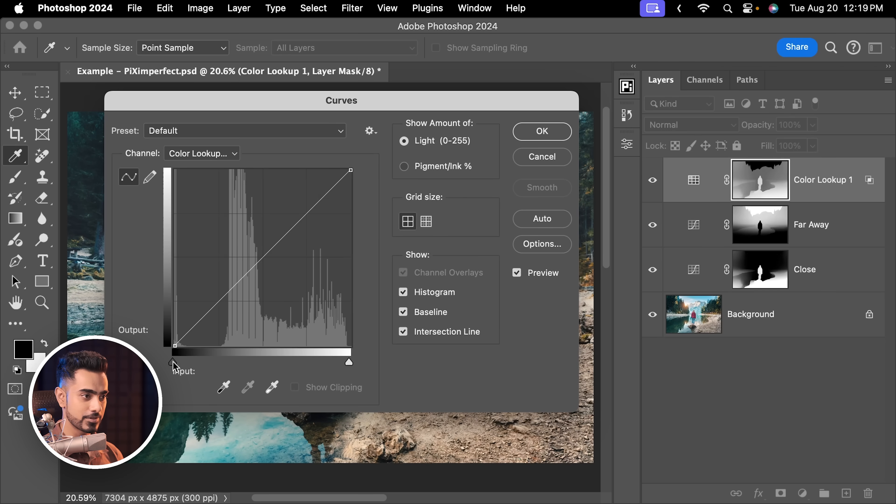
pyautogui.moveTo(173, 364); pyautogui.dragTo(242, 367)
pyautogui.moveTo(349, 364); pyautogui.dragTo(327, 362)
pyautogui.click(543, 134)
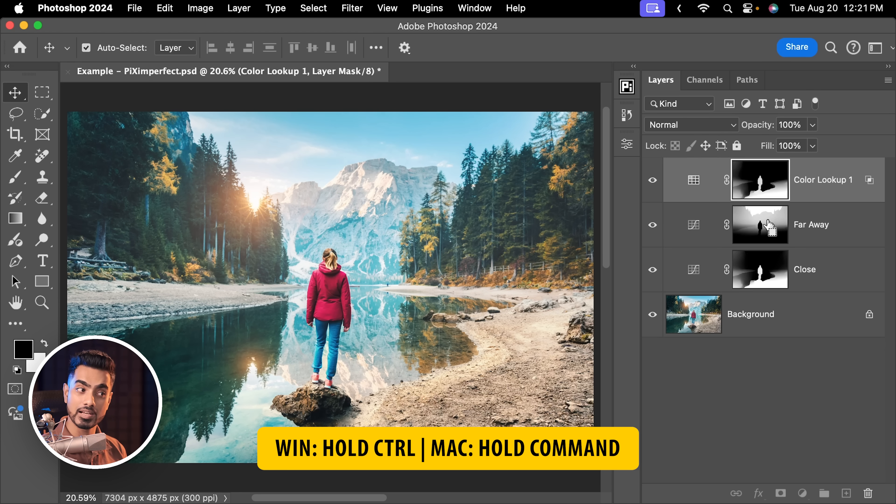
# Load the Far Away mask as a selection and add a second Color Lookup adjustment masked by it
pyautogui.keyDown('super'); pyautogui.click(768, 223); pyautogui.keyUp('super')
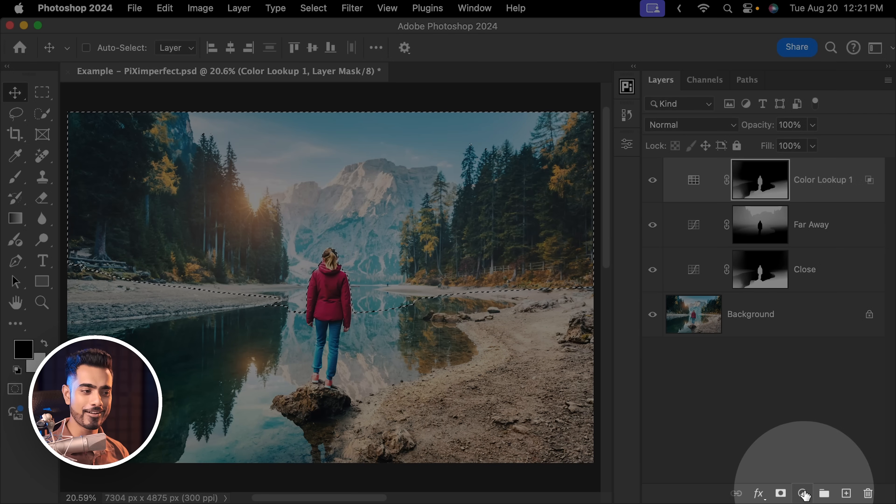
pyautogui.click(805, 495)
pyautogui.click(826, 448)
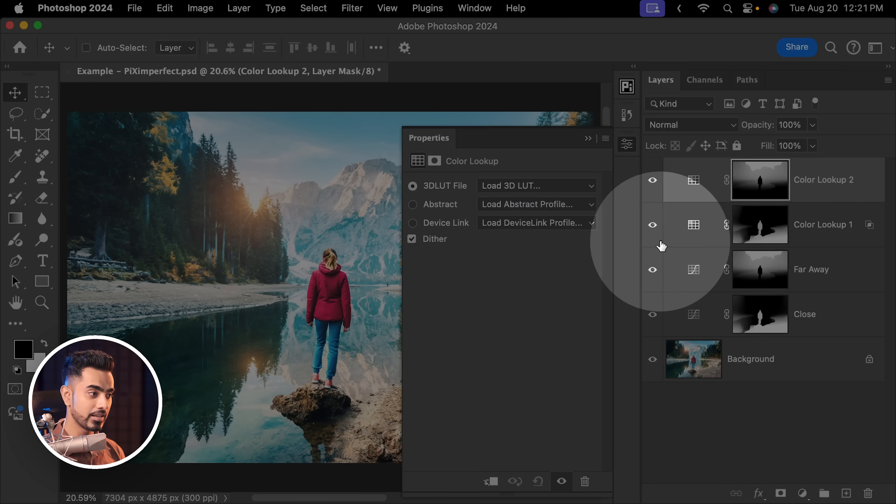
pyautogui.moveTo(532, 137); pyautogui.dragTo(593, 167)
# Try several 3D LUTs on Color Lookup 2, including Fuji F125 Kodak 2393 and Soft_Warming.look
pyautogui.click(611, 219)
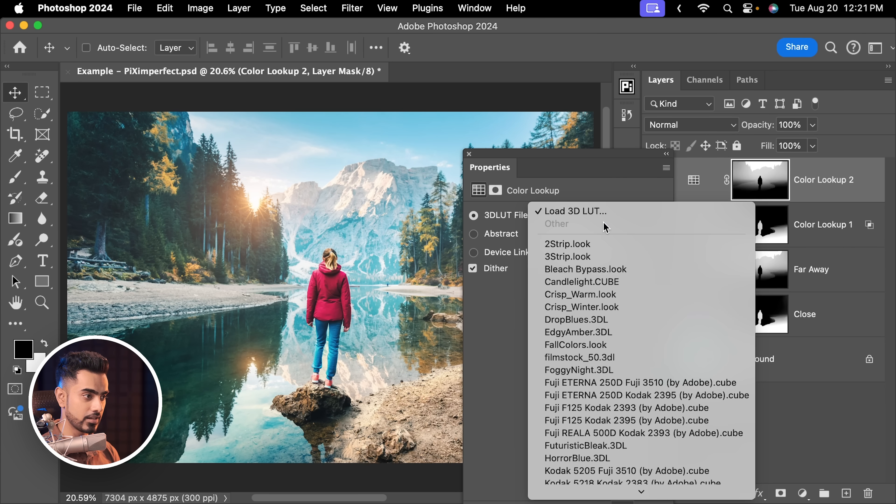
pyautogui.click(585, 272)
pyautogui.click(584, 220)
pyautogui.click(586, 261)
pyautogui.click(578, 214)
pyautogui.click(586, 300)
pyautogui.click(595, 221)
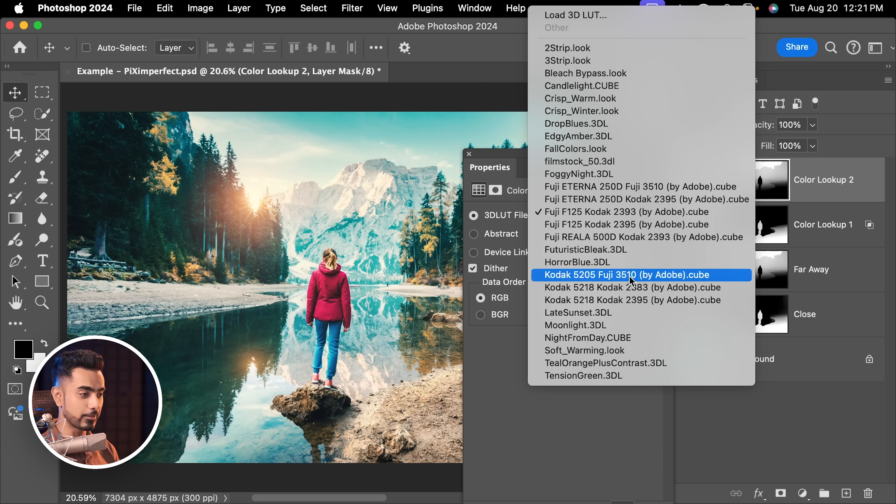
pyautogui.click(596, 350)
# Apply the TensionGreen.3DL 3D LUT to Color Lookup 2
pyautogui.click(599, 217)
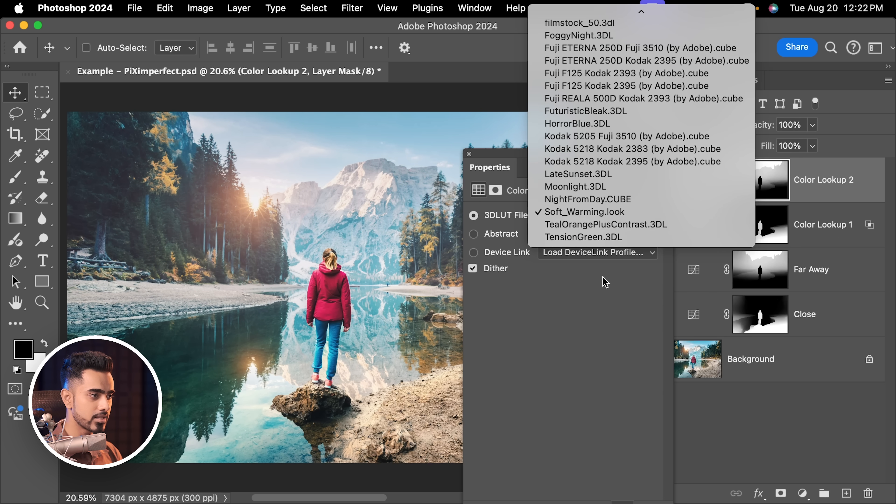
pyautogui.click(590, 239)
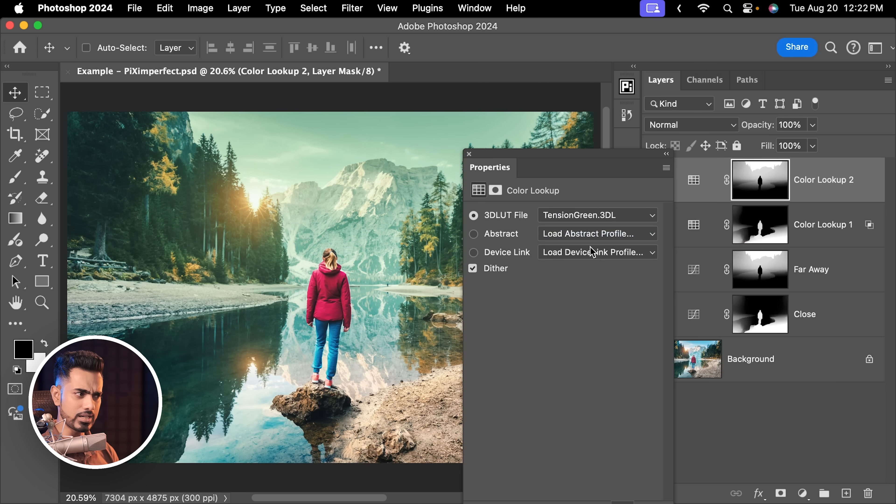
pyautogui.moveTo(647, 153); pyautogui.dragTo(594, 155)
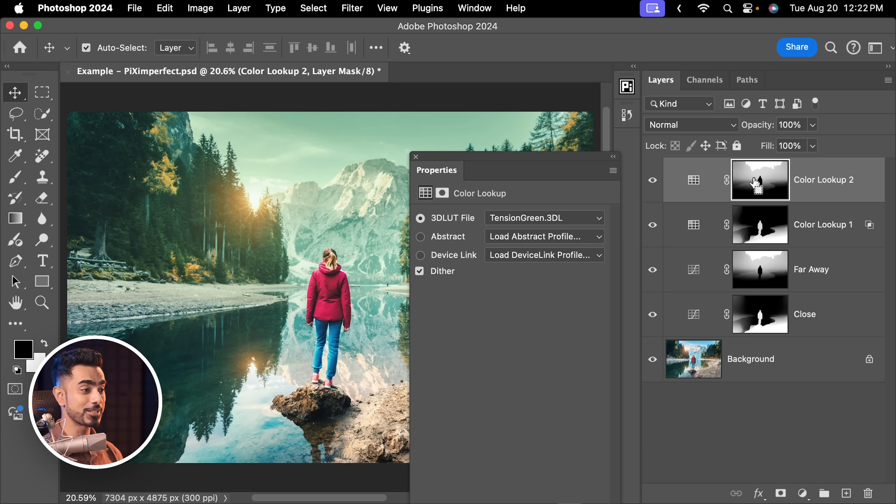
# Adjust Color Lookup 2's mask with Curves using black input 35, white input 240 and darker midtones, and set the layer's opacity to 60%
pyautogui.press('super+m')
pyautogui.moveTo(388, 103); pyautogui.dragTo(662, 122)
pyautogui.moveTo(447, 383); pyautogui.dragTo(486, 381)
pyautogui.moveTo(581, 123); pyautogui.dragTo(369, 116)
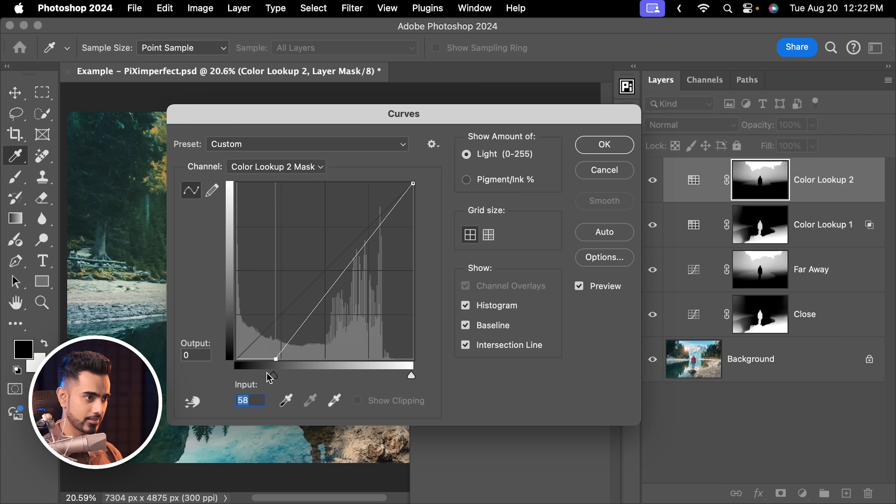
pyautogui.moveTo(270, 377); pyautogui.dragTo(261, 382)
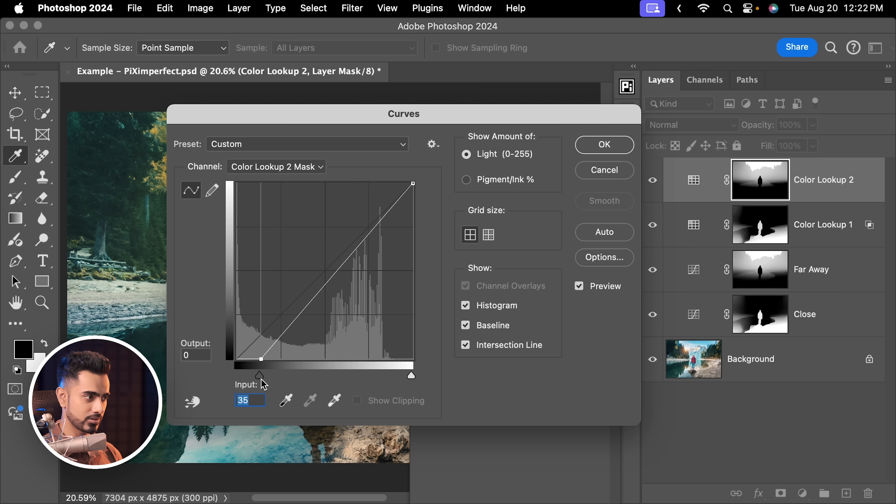
pyautogui.moveTo(335, 276); pyautogui.dragTo(342, 282)
pyautogui.moveTo(412, 378); pyautogui.dragTo(400, 376)
pyautogui.click(612, 148)
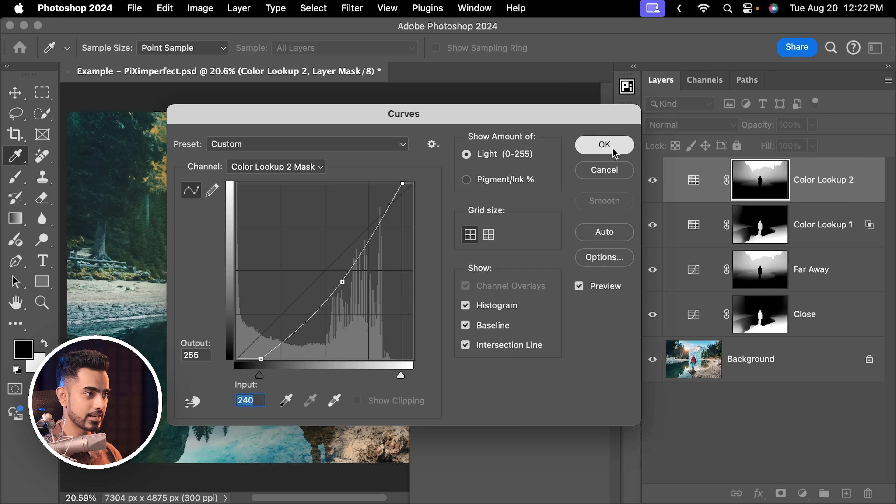
pyautogui.moveTo(561, 172); pyautogui.dragTo(548, 192)
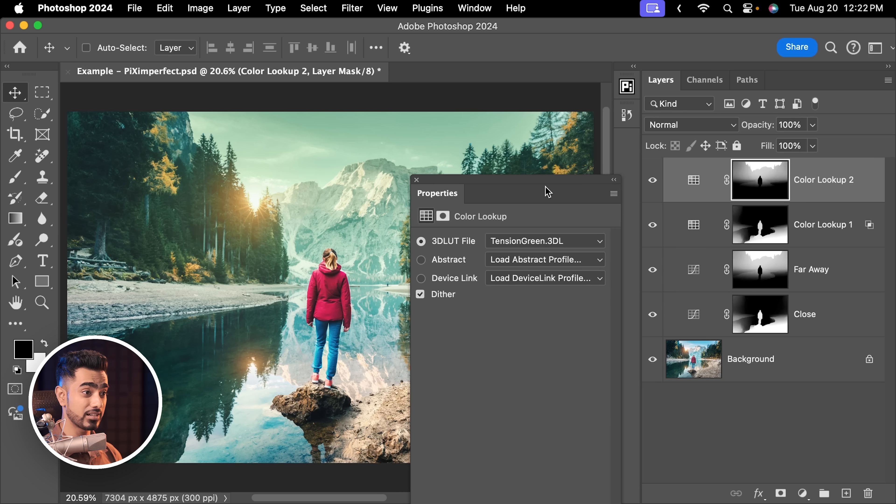
pyautogui.moveTo(764, 130); pyautogui.dragTo(757, 129)
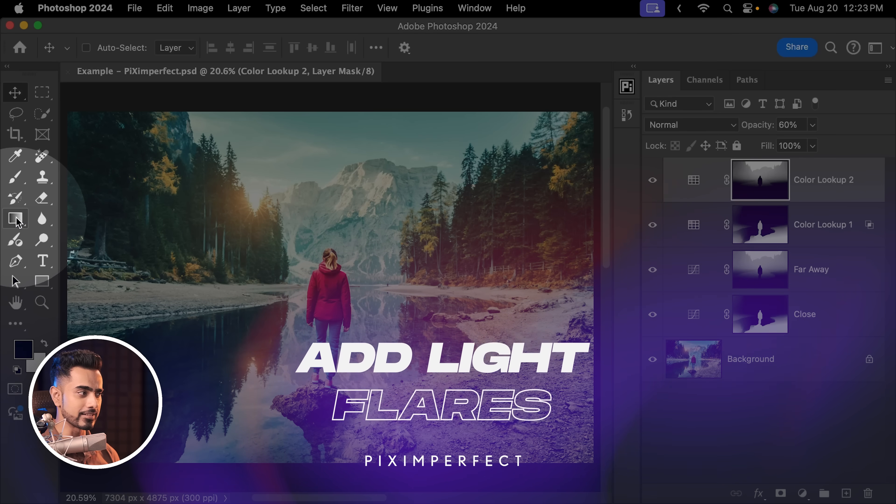
# Set the Gradient tool to the radial style and add a new empty layer above Color Lookup 2
pyautogui.click(18, 219)
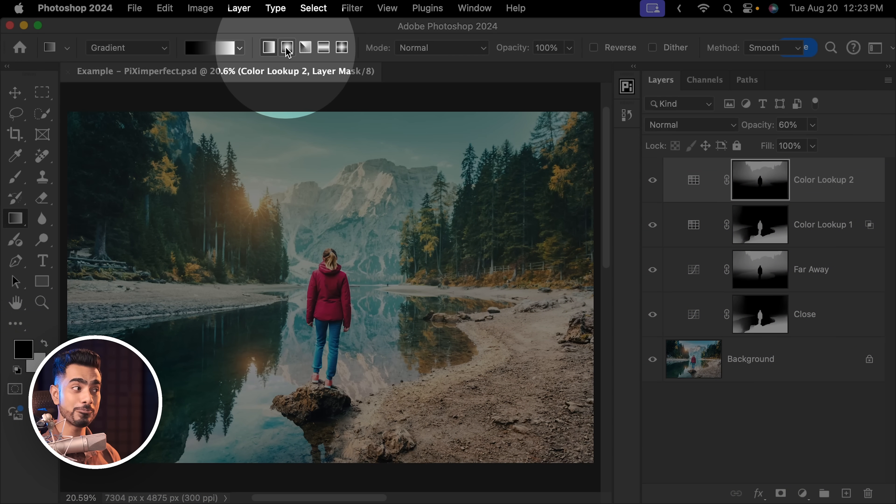
pyautogui.click(287, 48)
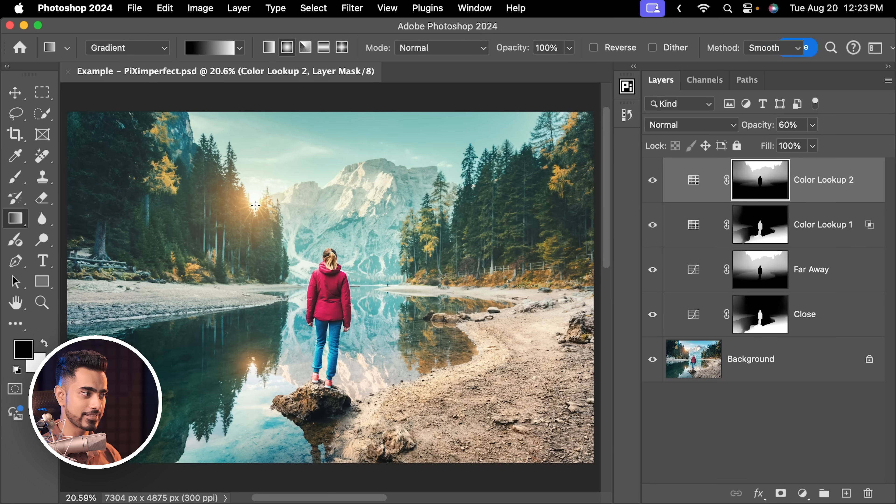
pyautogui.moveTo(255, 204); pyautogui.dragTo(304, 299)
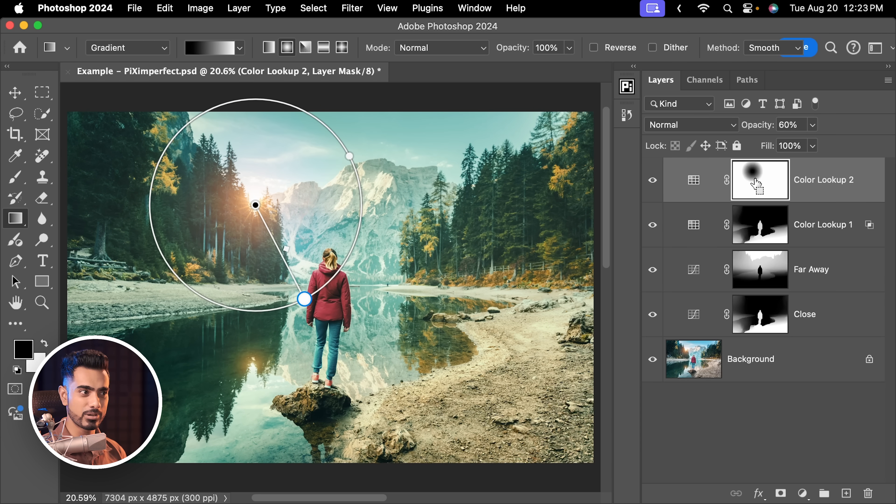
pyautogui.press('super+z')
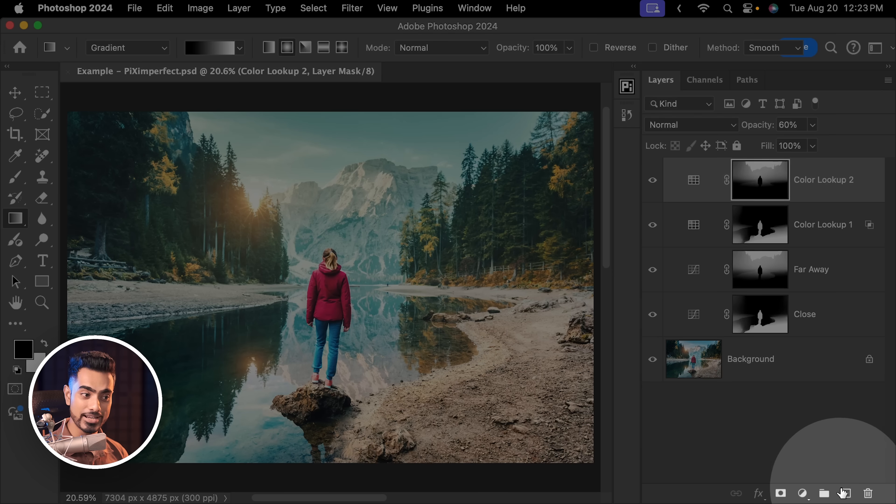
pyautogui.click(847, 493)
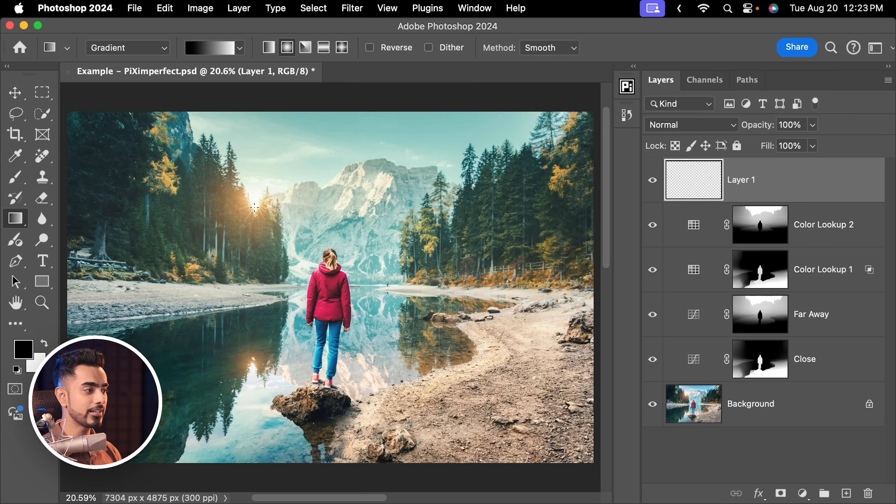
# Draw a radial gradient outward from the sun to the person's legs and set its centre colour to a pale warm yellow, hue 47°
pyautogui.moveTo(255, 208); pyautogui.dragTo(326, 342)
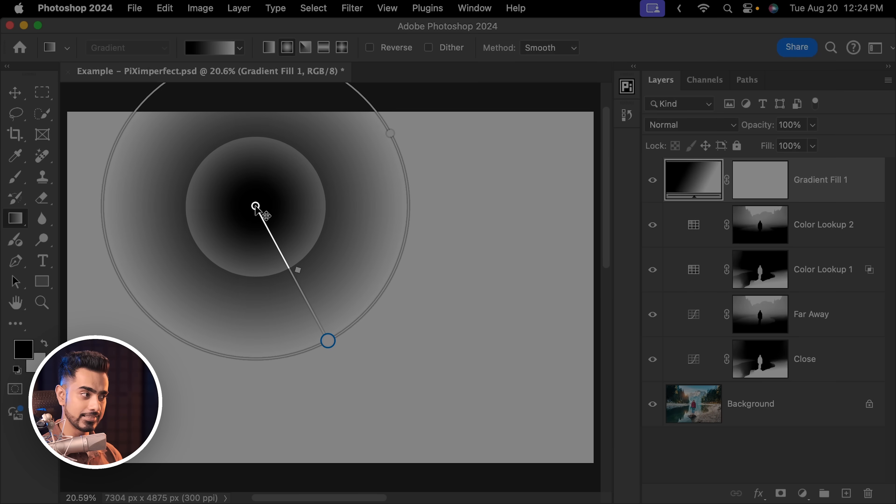
pyautogui.doubleClick(255, 207)
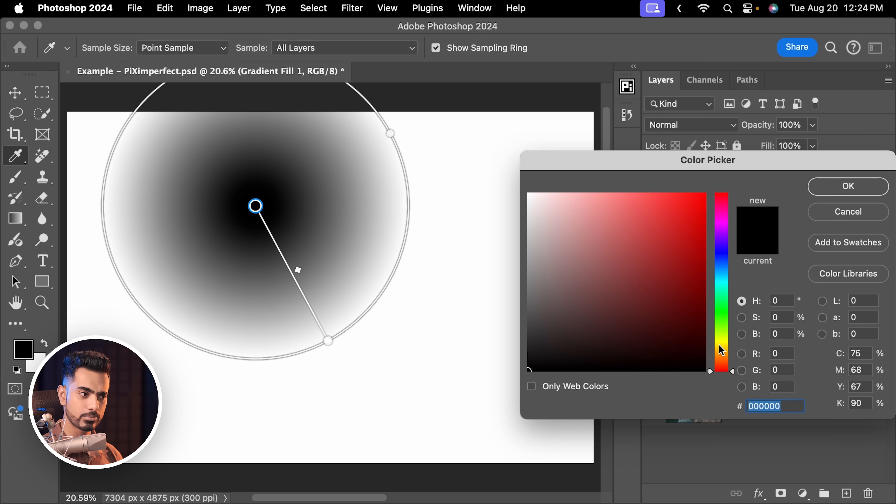
pyautogui.moveTo(721, 349); pyautogui.dragTo(731, 351)
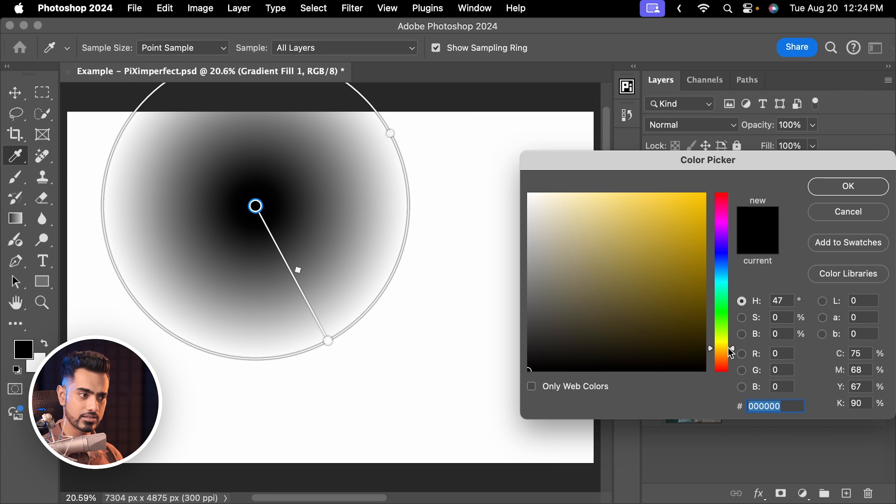
pyautogui.moveTo(643, 276)
pyautogui.mouseDown()
pyautogui.moveTo(608, 187)
pyautogui.moveTo(598, 184)
pyautogui.mouseUp()
pyautogui.click(834, 186)
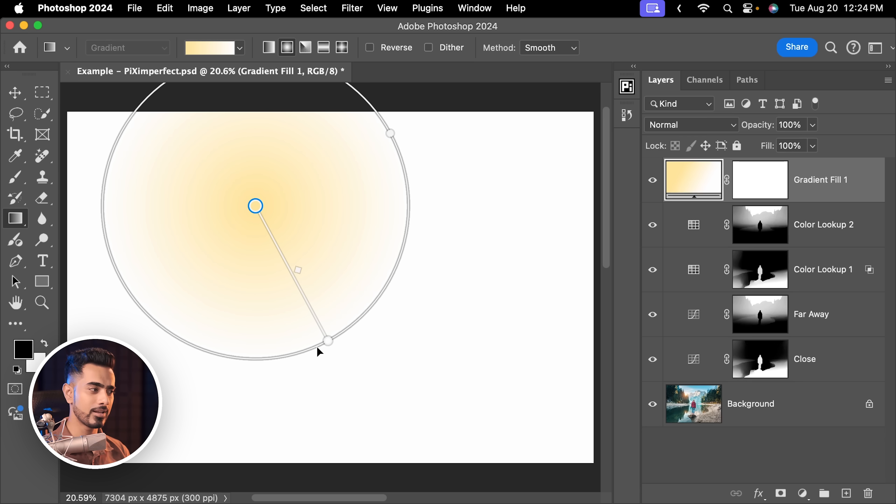
# Set the colour of the radial gradient's outer stop to pure red, ff0000
pyautogui.doubleClick(328, 341)
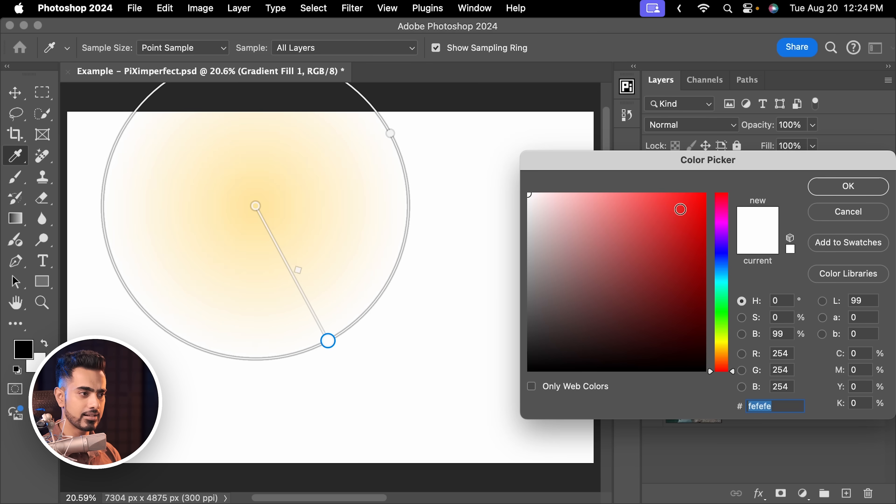
pyautogui.moveTo(670, 302)
pyautogui.mouseDown()
pyautogui.moveTo(694, 187)
pyautogui.moveTo(709, 188)
pyautogui.mouseUp()
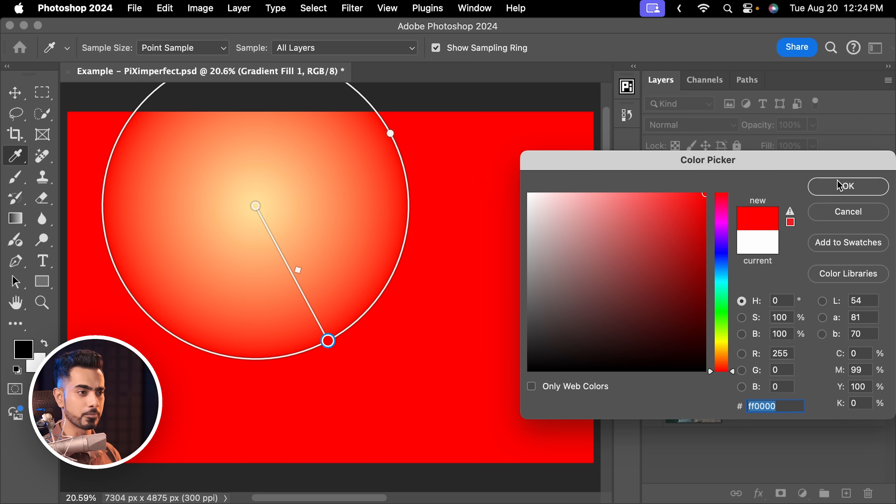
pyautogui.click(849, 187)
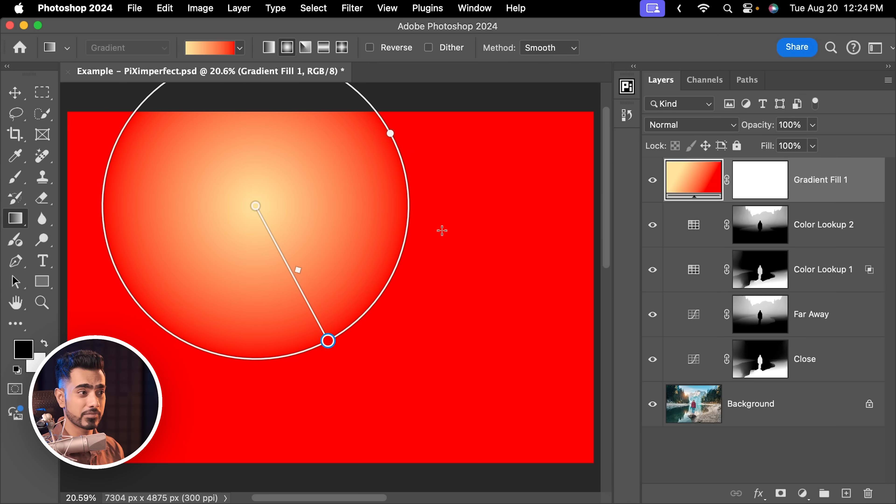
# Set the opacity of the gradient's outer stop to 0% so the glow fades to transparent
pyautogui.click(475, 8)
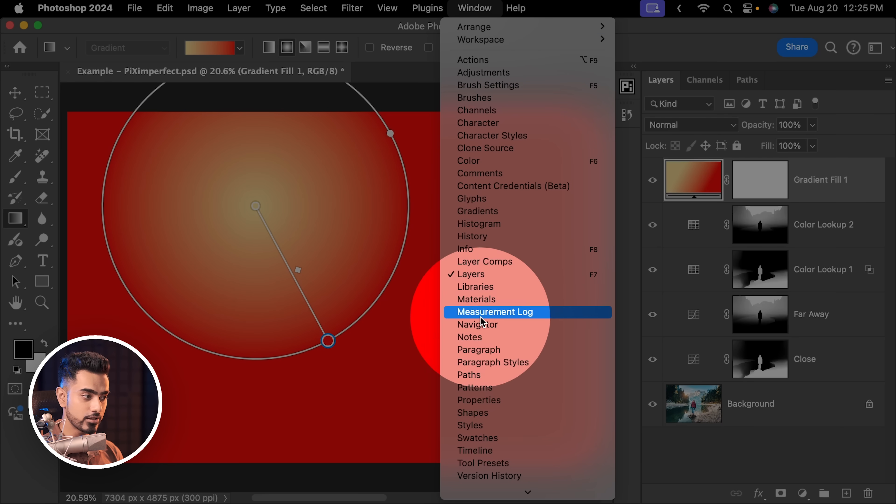
pyautogui.click(479, 401)
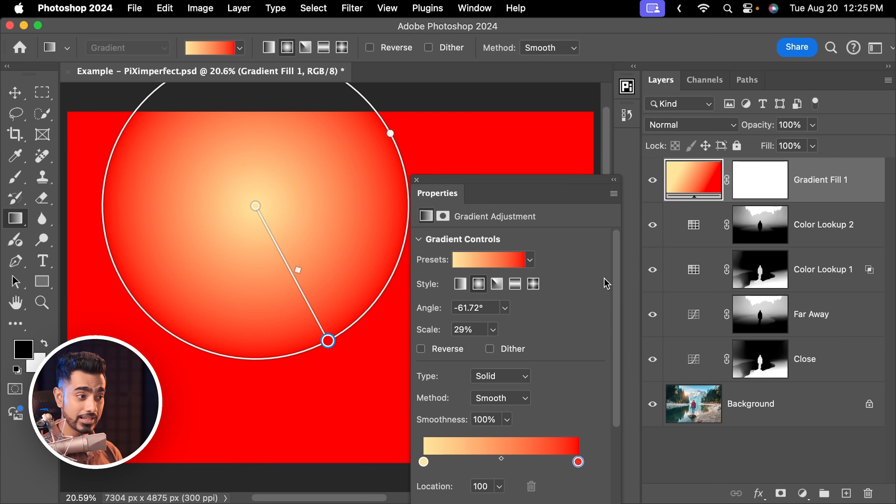
pyautogui.scroll(-5, 618, 290)
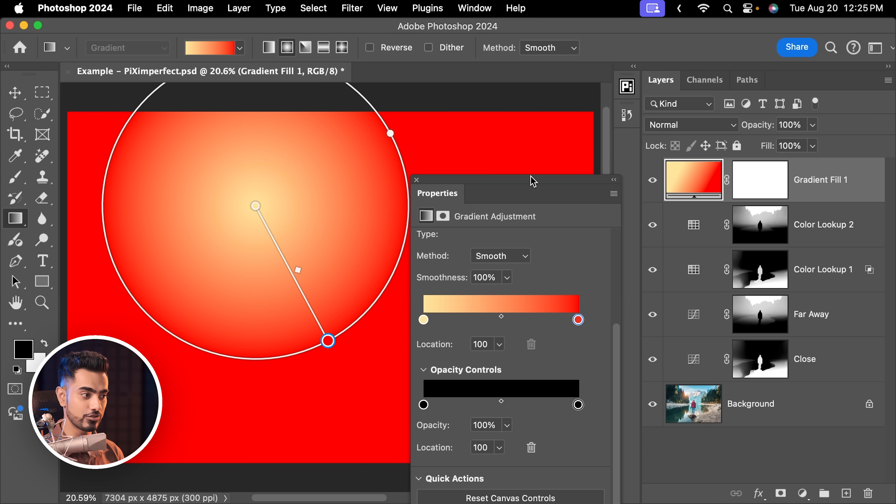
pyautogui.moveTo(531, 188); pyautogui.dragTo(555, 126)
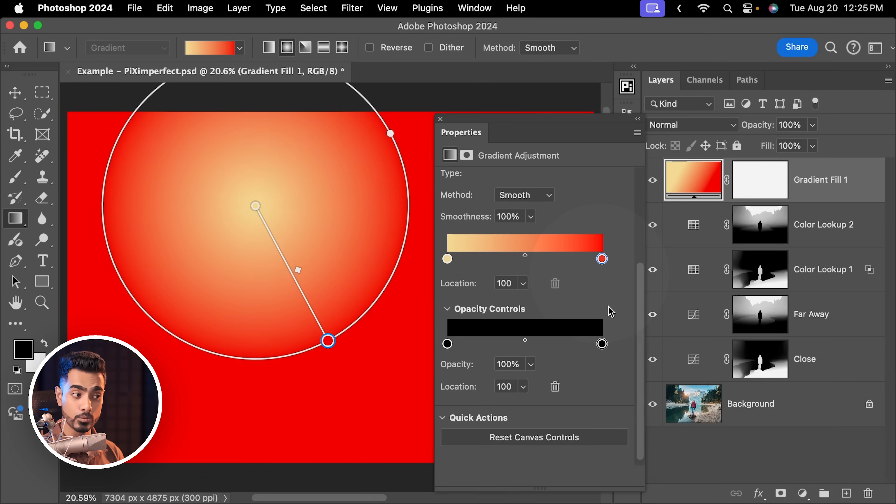
pyautogui.moveTo(603, 349); pyautogui.dragTo(607, 350)
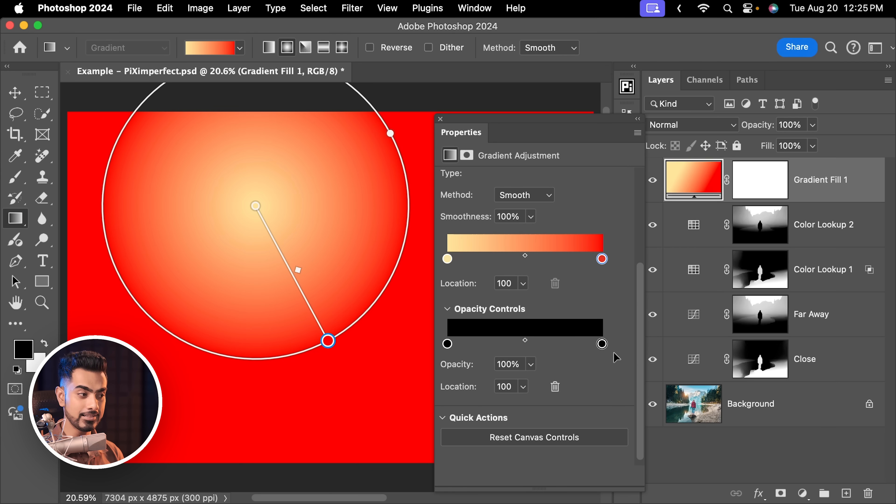
pyautogui.moveTo(461, 370); pyautogui.dragTo(183, 408)
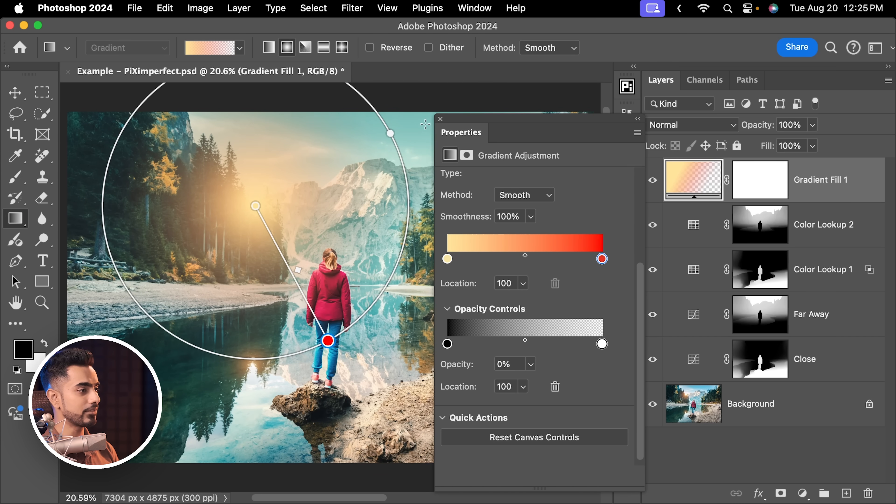
# Move the gradient's centre slightly above the sun and enlarge its radius to reach the rock under the person's feet
pyautogui.click(441, 119)
pyautogui.moveTo(254, 209)
pyautogui.mouseDown()
pyautogui.moveTo(252, 199)
pyautogui.moveTo(259, 204)
pyautogui.mouseUp()
pyautogui.moveTo(331, 334); pyautogui.dragTo(358, 376)
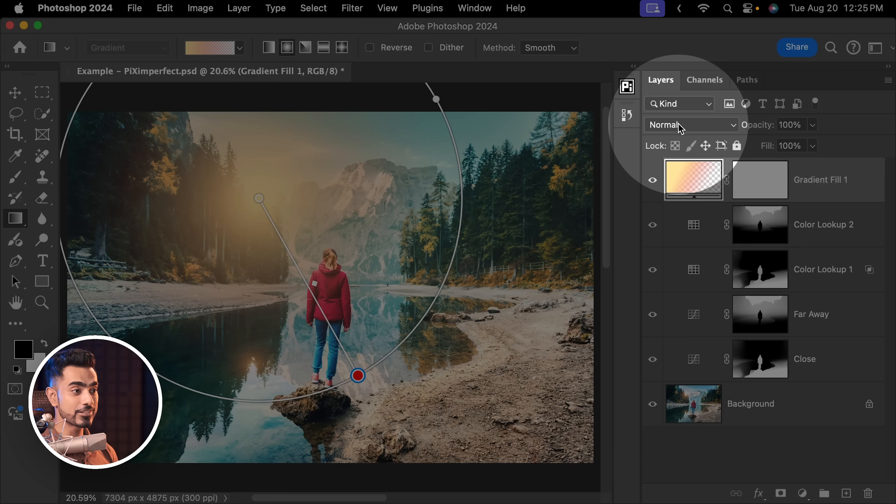
# Set the gradient fill layer's blend mode to Screen and slightly reduce the glow's radius
pyautogui.click(681, 127)
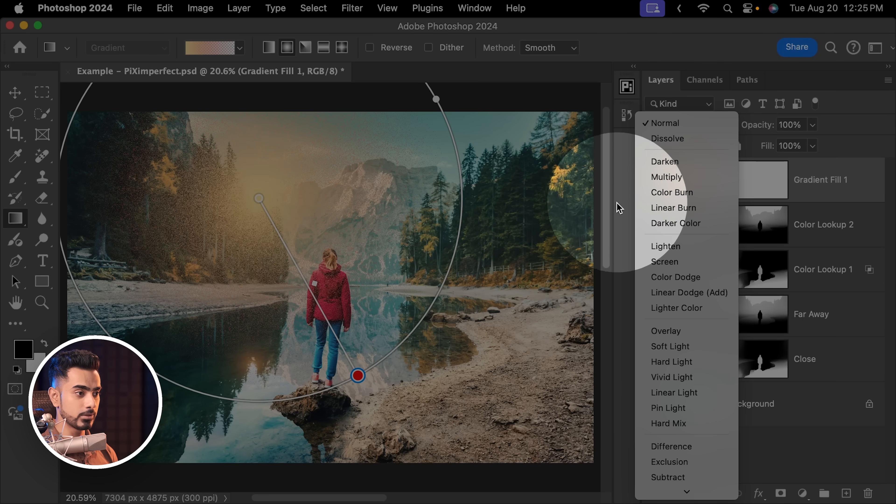
pyautogui.click(663, 261)
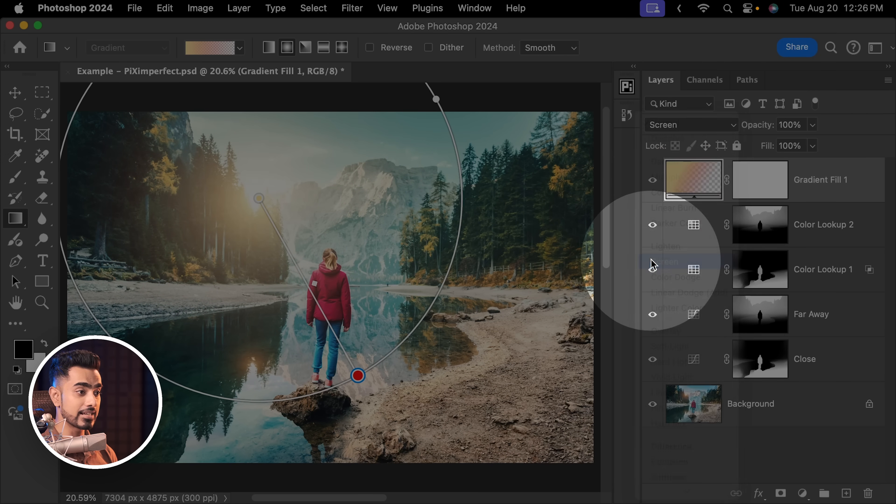
pyautogui.moveTo(359, 376)
pyautogui.mouseDown()
pyautogui.moveTo(346, 354)
pyautogui.moveTo(352, 360)
pyautogui.mouseUp()
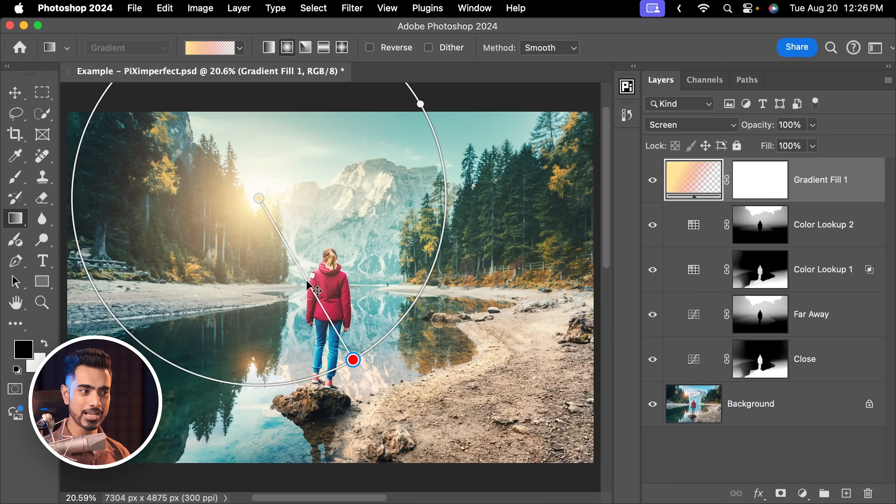
# Replace Gradient Fill 1's mask with an inverted copy of the Close layer's mask, and fine-tune the glow's radius
pyautogui.click(768, 359)
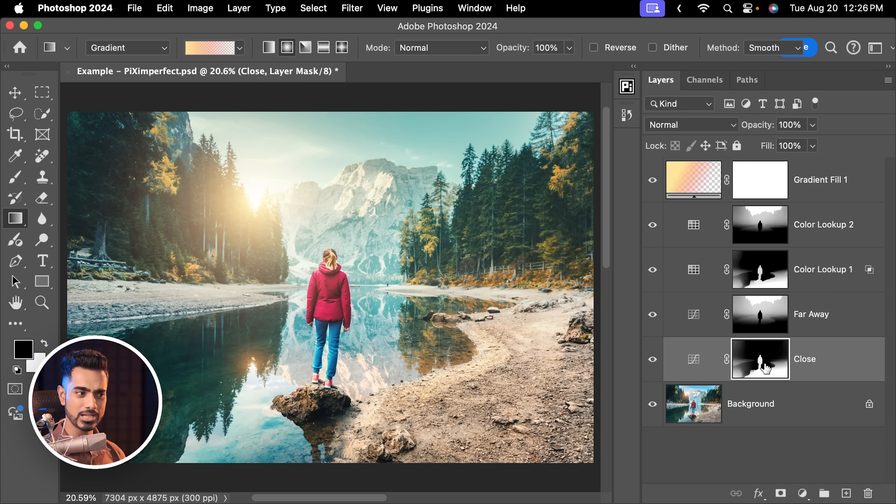
pyautogui.moveTo(765, 367); pyautogui.dragTo(762, 183)
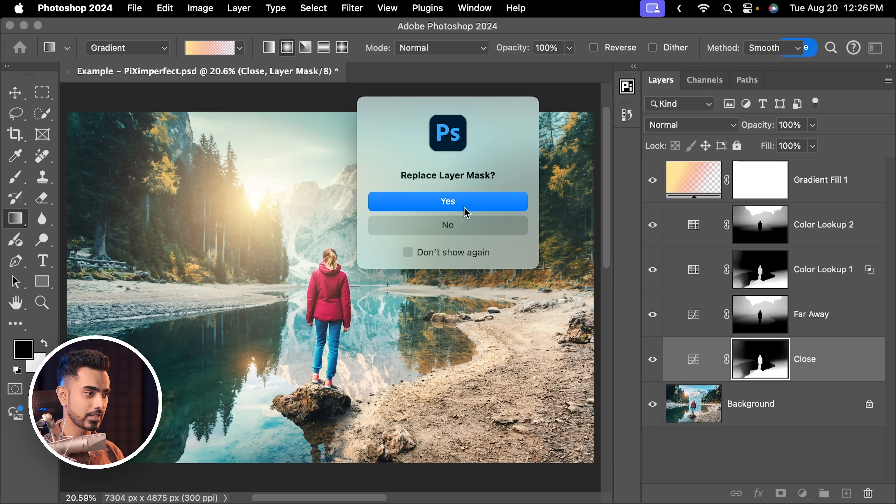
pyautogui.click(446, 208)
pyautogui.click(755, 191)
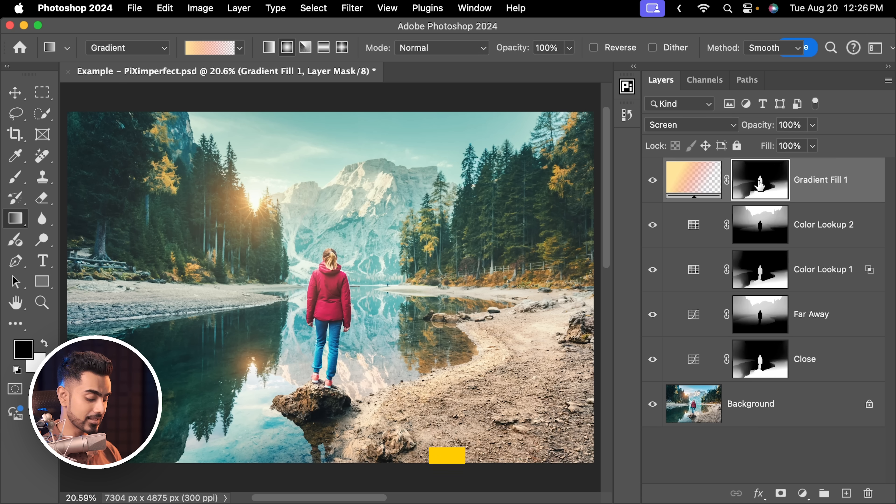
pyautogui.press('super+i')
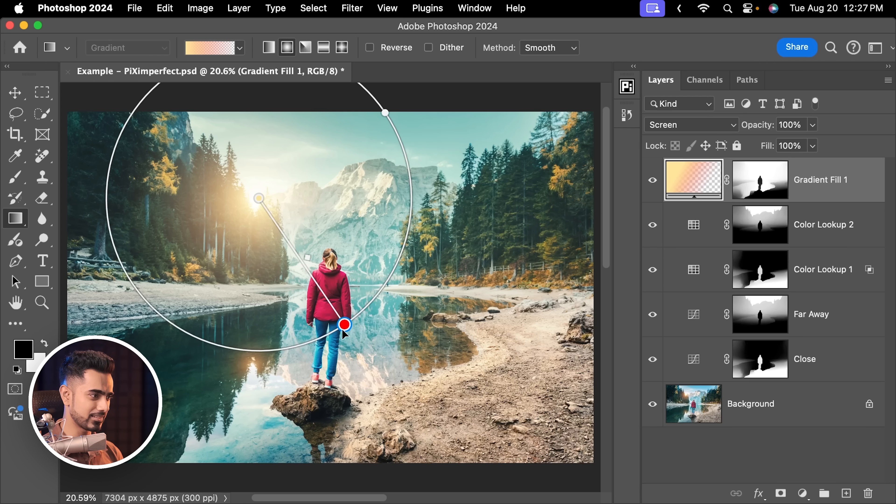
pyautogui.moveTo(345, 324); pyautogui.dragTo(360, 348)
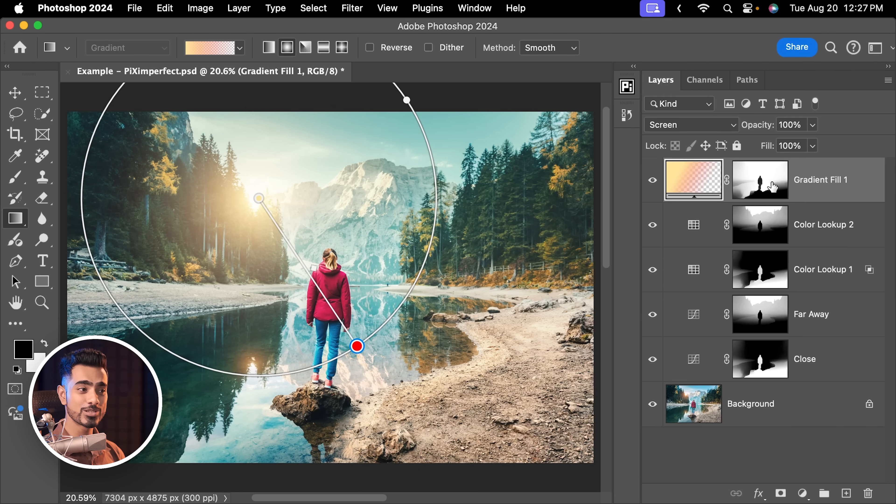
# Lower the density of Gradient Fill 1's layer mask so the glow partly spills onto the nearby areas
pyautogui.click(752, 186)
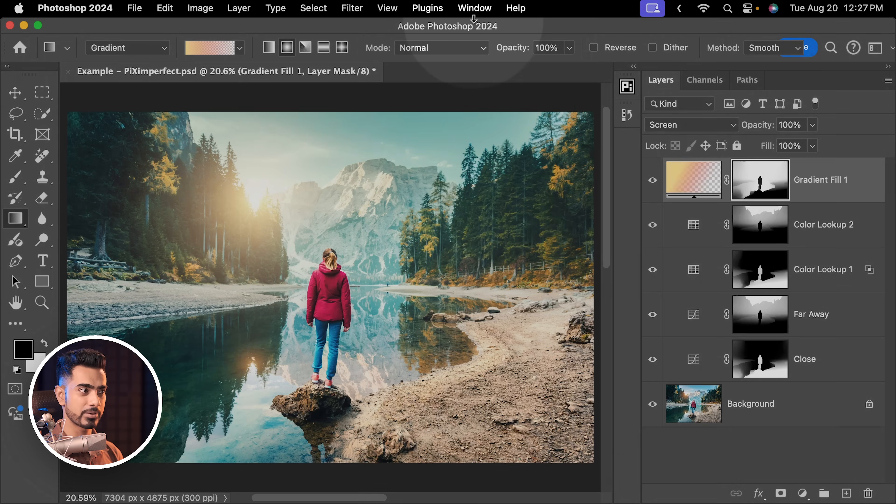
pyautogui.click(474, 8)
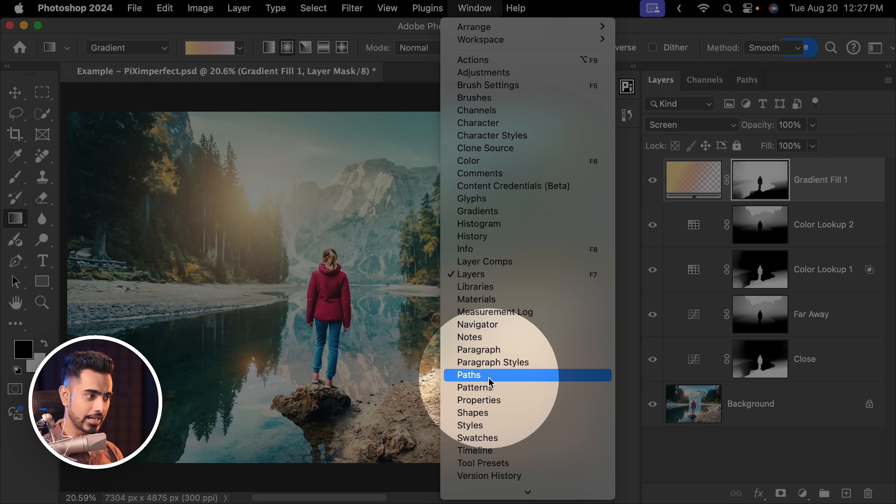
pyautogui.click(490, 400)
pyautogui.moveTo(517, 134); pyautogui.dragTo(627, 144)
pyautogui.click(627, 144)
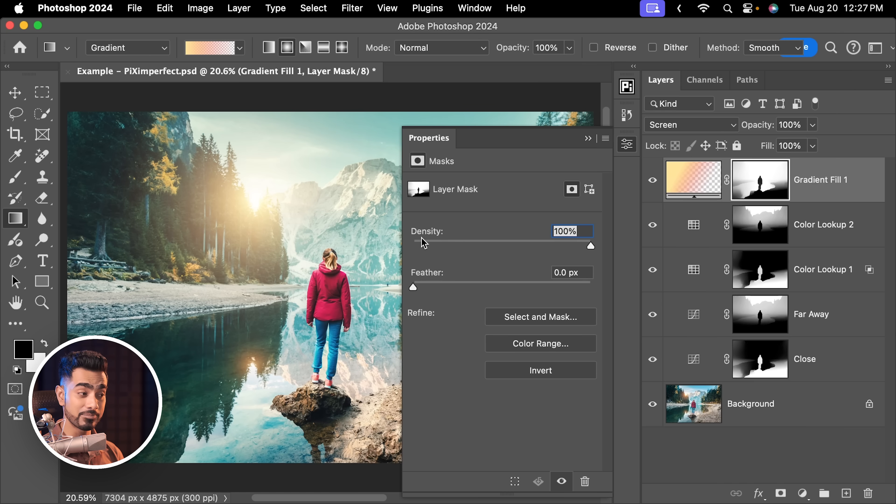
pyautogui.click(497, 242)
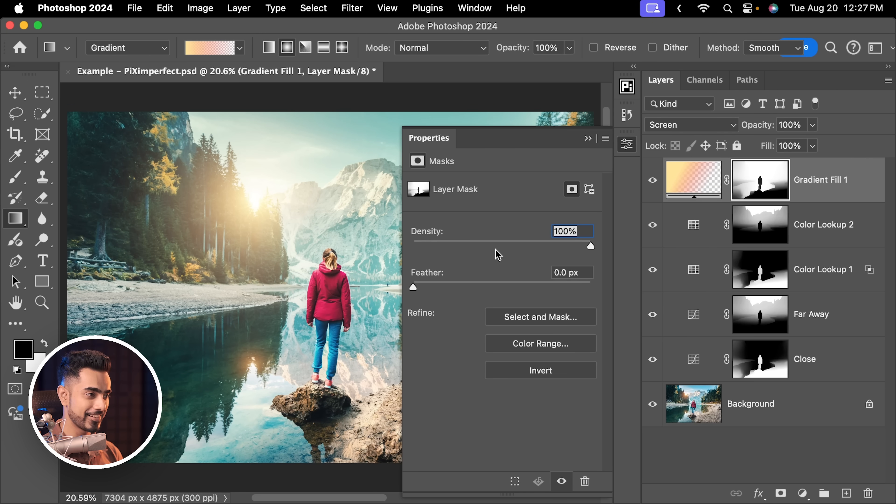
pyautogui.moveTo(500, 245); pyautogui.dragTo(499, 244)
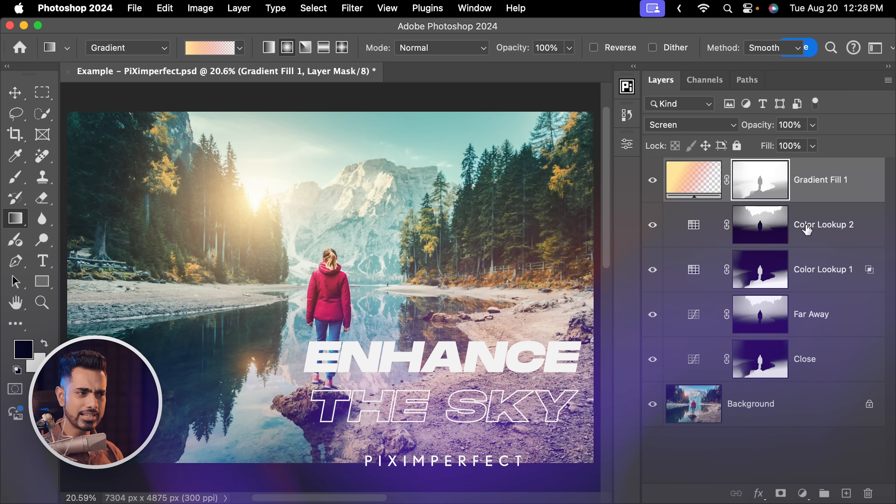
# Hide Gradient Fill 1, make Color Lookup 2 the active layer and select the sky automatically
pyautogui.click(653, 180)
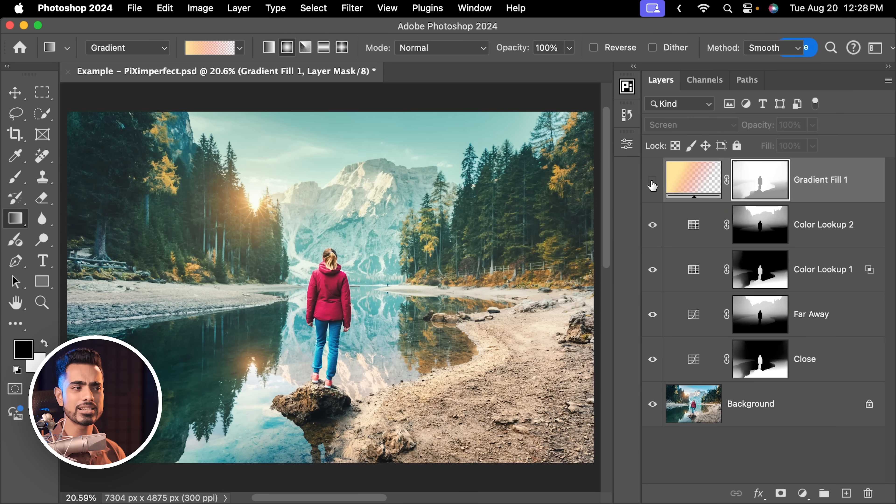
pyautogui.click(838, 226)
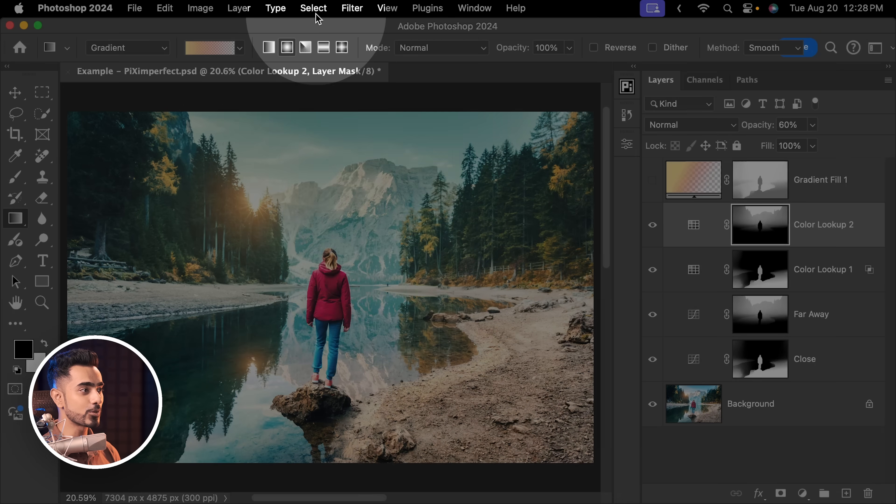
pyautogui.click(313, 8)
pyautogui.click(328, 181)
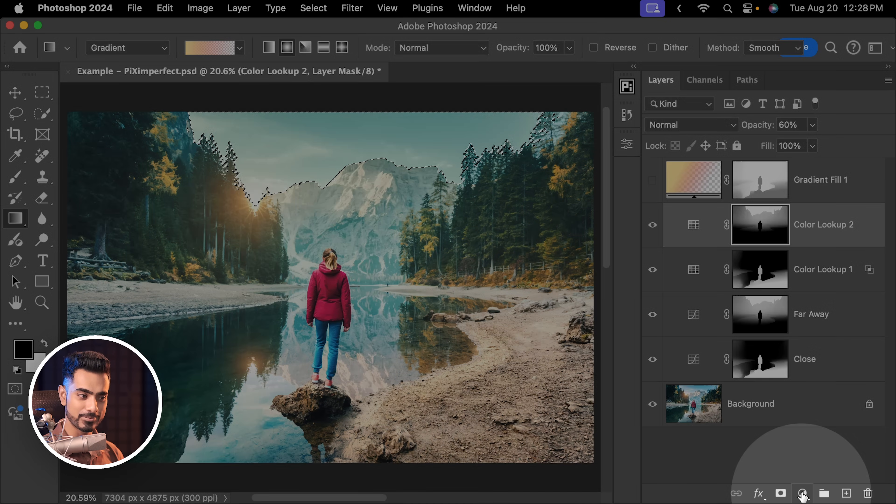
# Add a Curves adjustment layer masked to the selected sky and place it directly above the Background layer
pyautogui.click(803, 494)
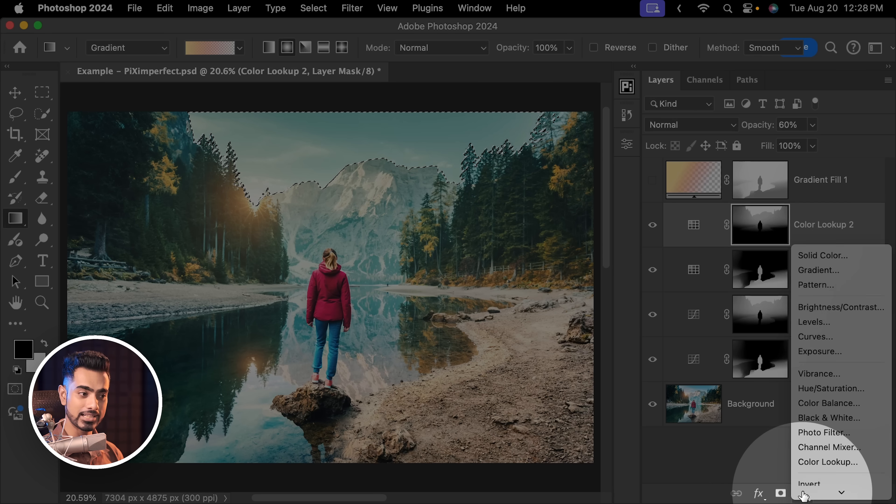
pyautogui.click(822, 293)
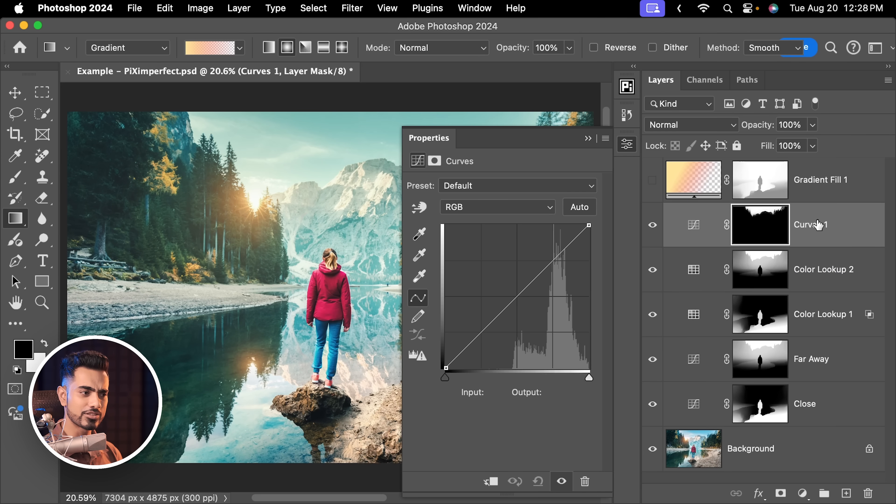
pyautogui.moveTo(818, 224); pyautogui.dragTo(809, 428)
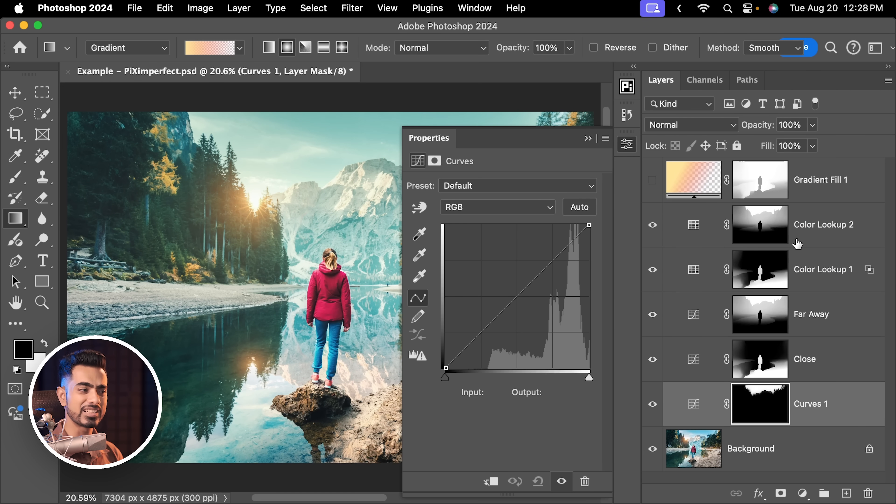
# Darken the sky by pulling down the midtones of the RGB curve on the sky-masked Curves layer
pyautogui.moveTo(333, 229); pyautogui.dragTo(243, 235)
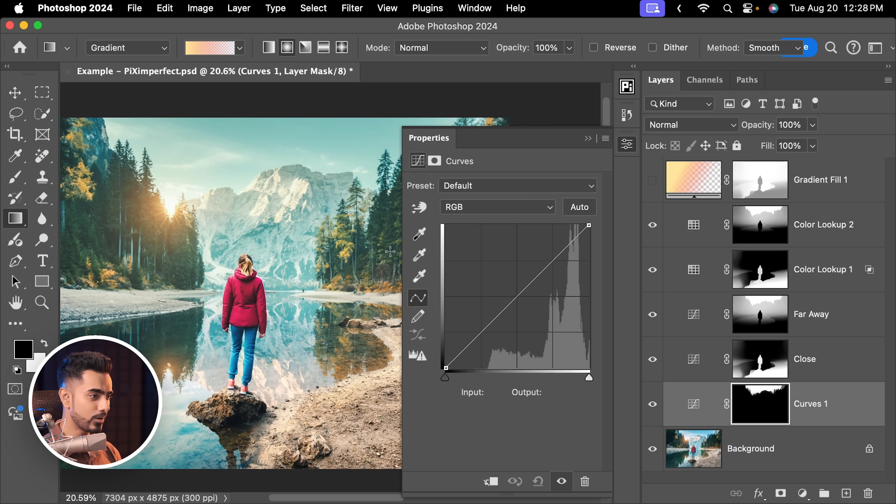
pyautogui.moveTo(518, 296); pyautogui.dragTo(542, 310)
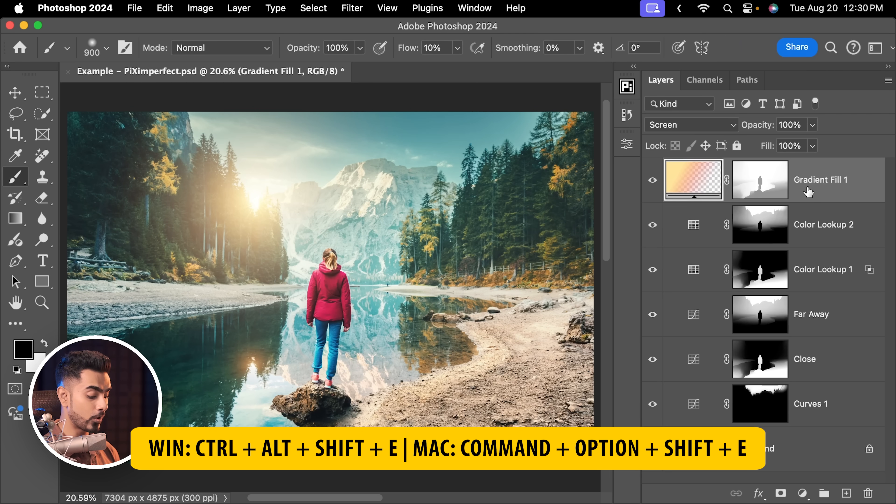
# Merge a copy of all visible layers into a new top layer and convert it for smart filters
pyautogui.press('super+alt+shift+e')
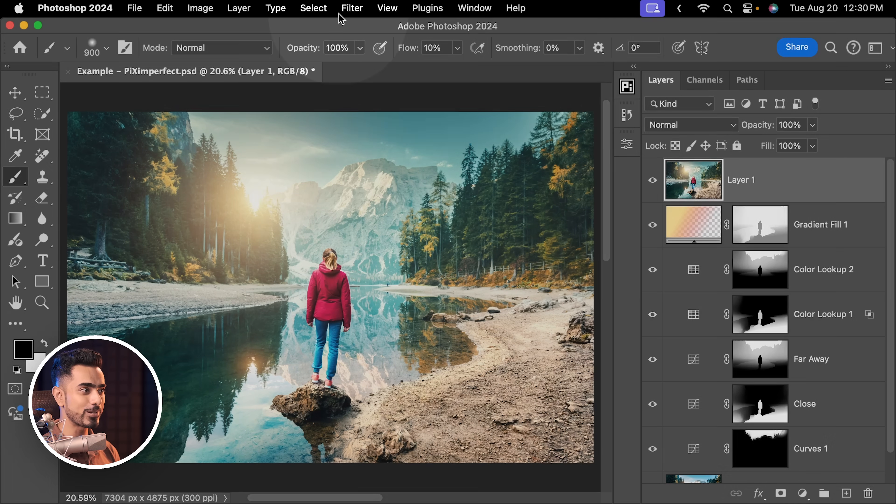
pyautogui.click(351, 8)
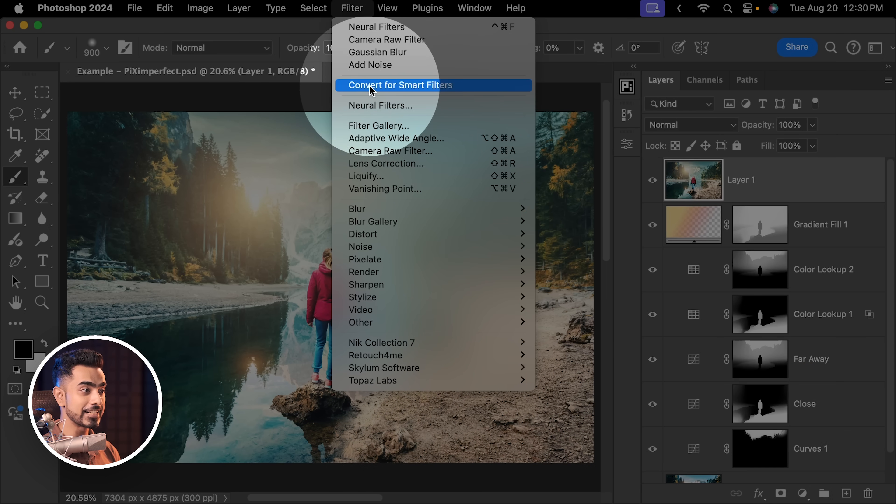
pyautogui.click(377, 88)
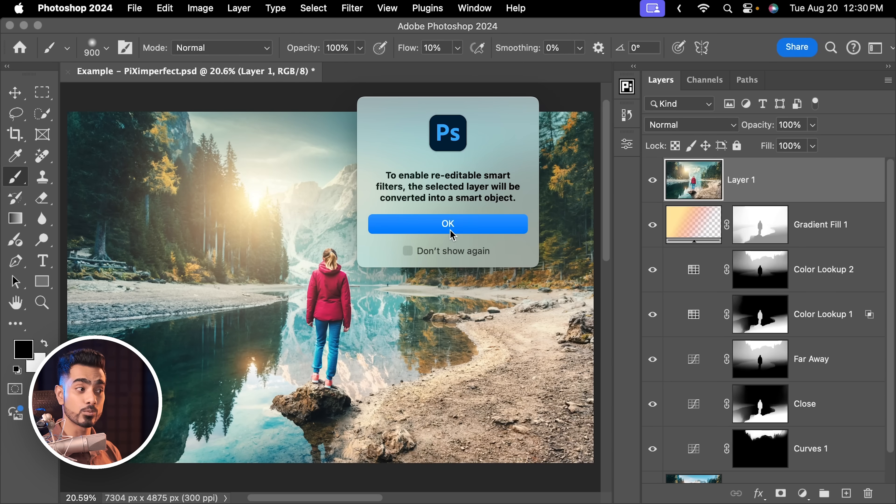
pyautogui.click(451, 225)
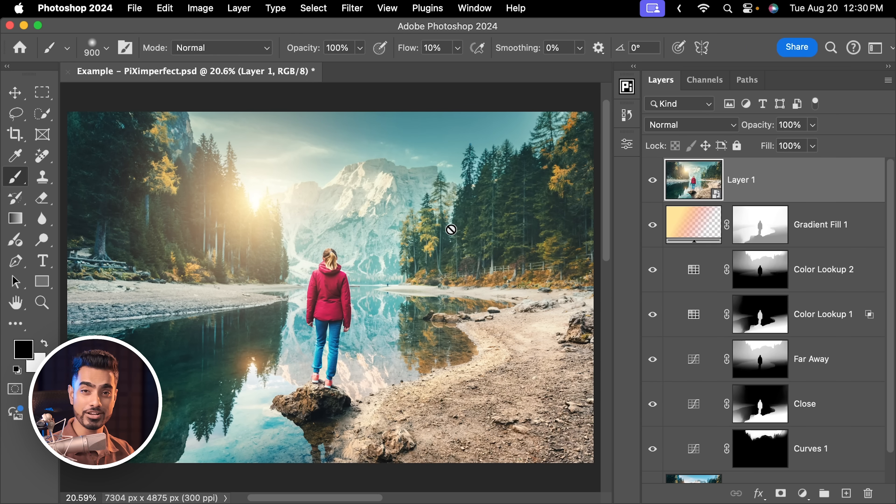
# Apply a Camera Raw Lens Blur with a blur amount of 20 to Layer 1, turning off the depth visualization
pyautogui.click(352, 8)
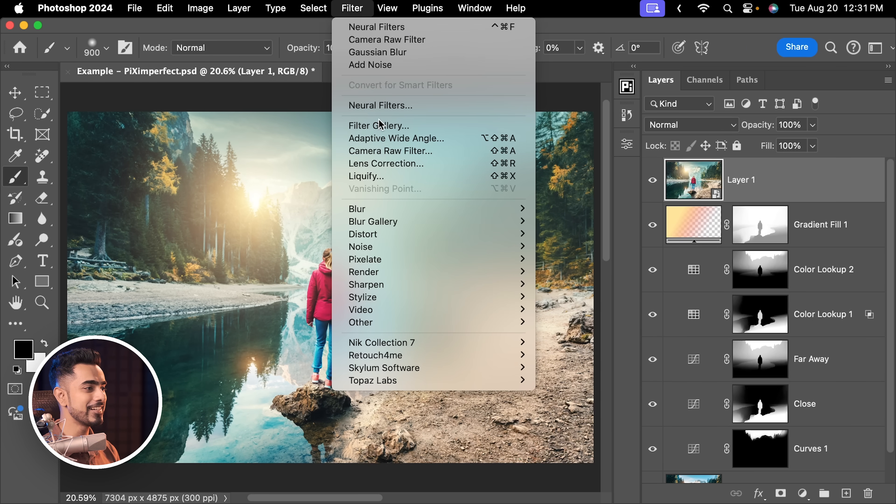
pyautogui.click(386, 154)
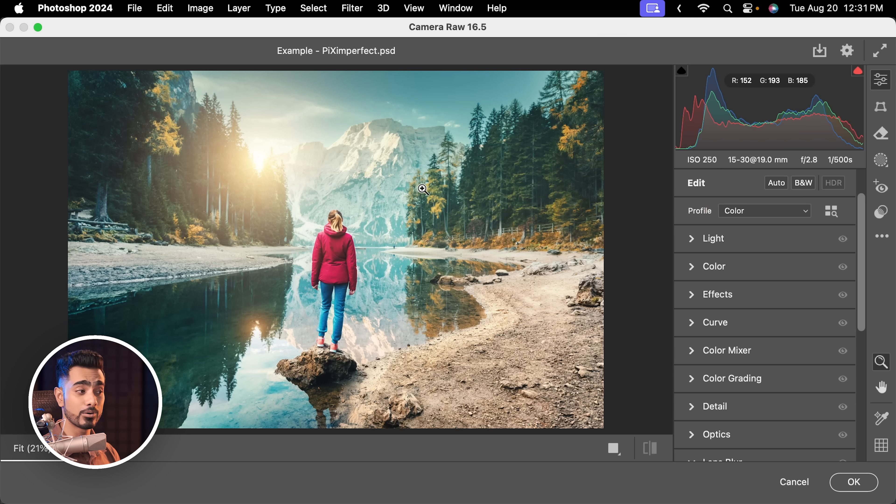
pyautogui.scroll(-6, 847, 300)
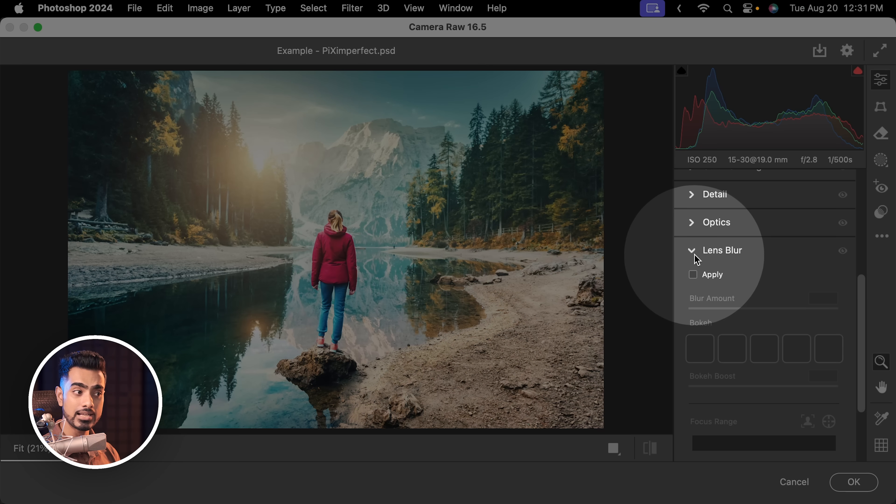
pyautogui.click(691, 250)
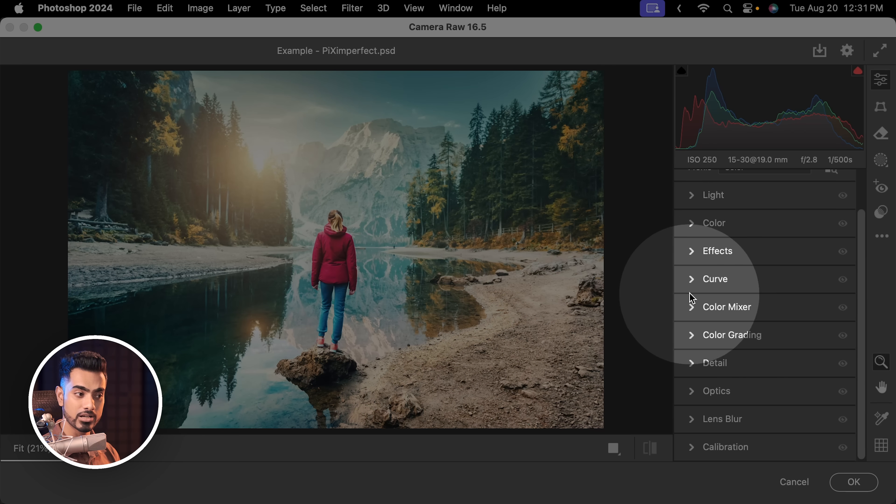
pyautogui.click(692, 419)
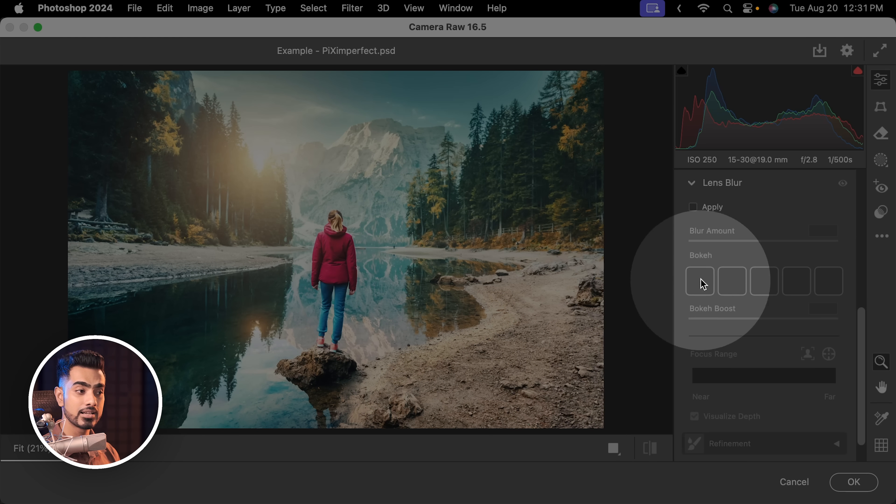
pyautogui.click(693, 207)
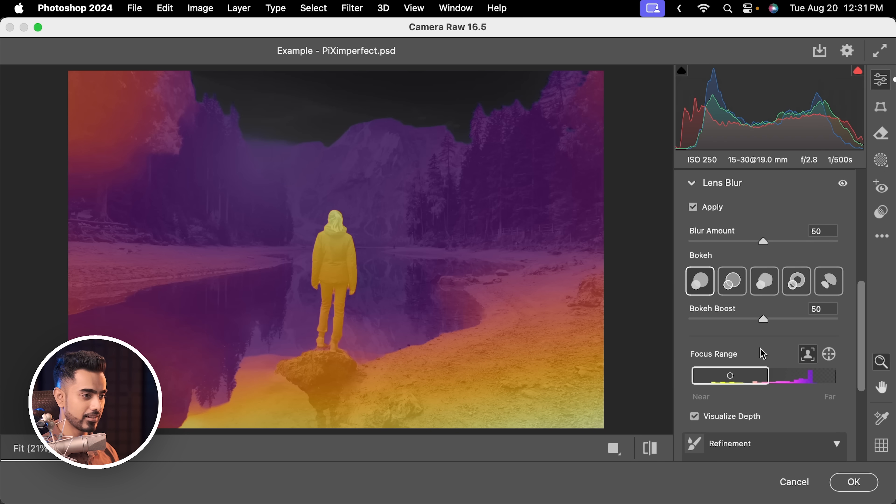
pyautogui.click(695, 417)
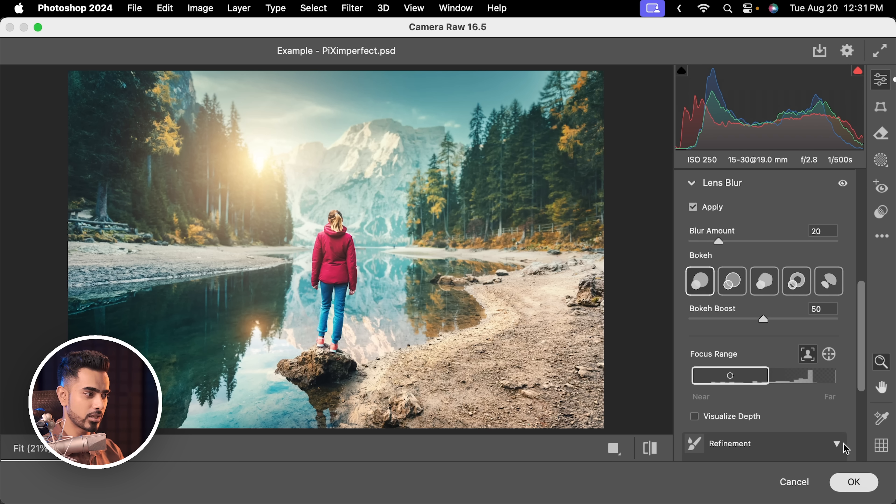
pyautogui.press('Return')
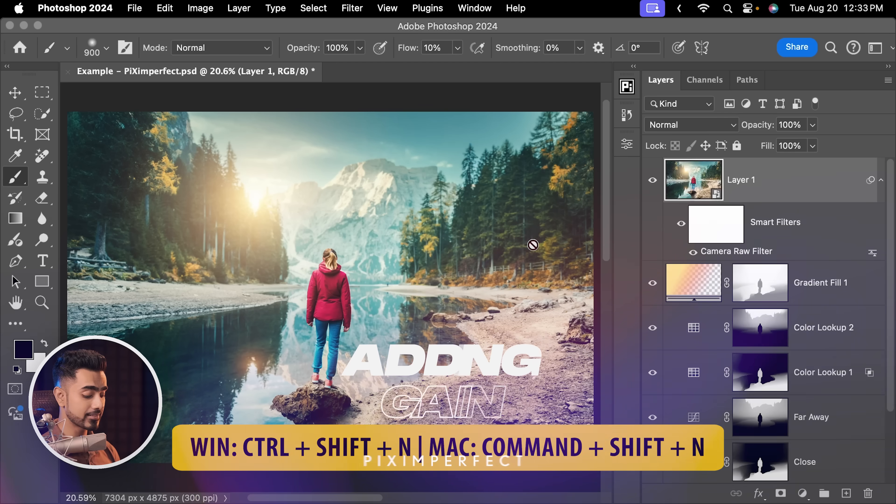
# Create a new top layer in Overlay mode, filled with the Overlay-neutral 50% gray
pyautogui.press('super+shift+n')
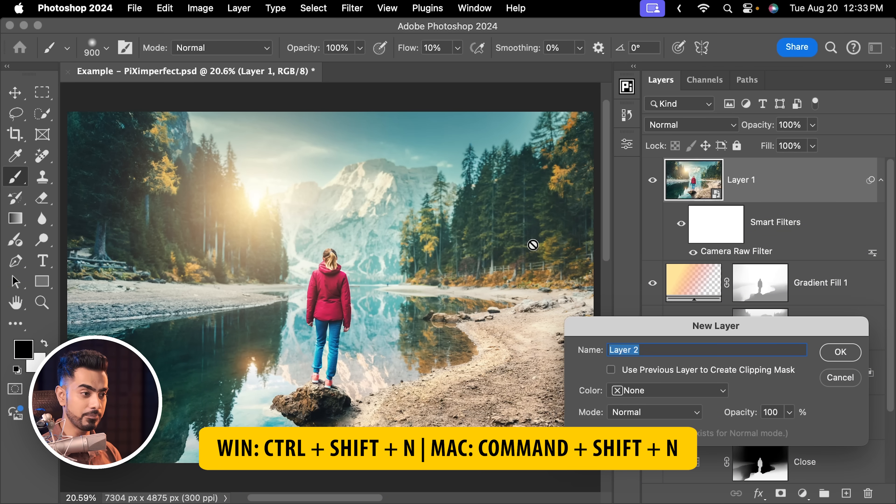
pyautogui.moveTo(669, 326); pyautogui.dragTo(348, 174)
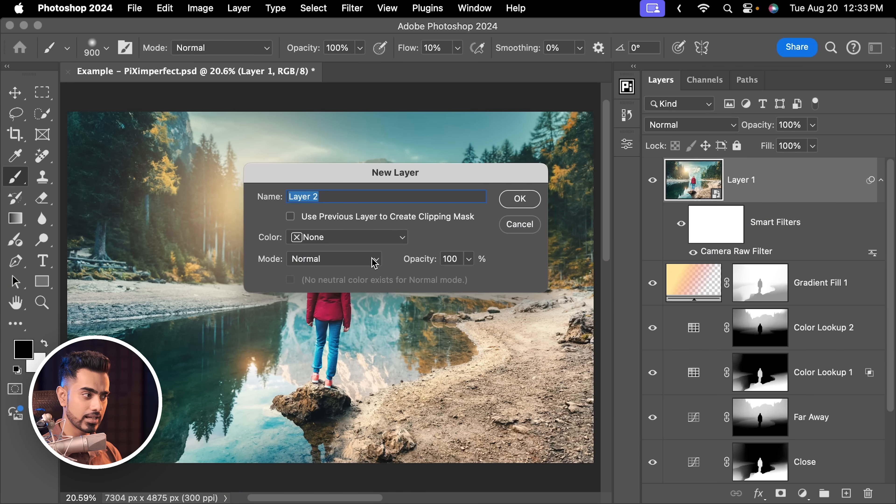
pyautogui.click(318, 267)
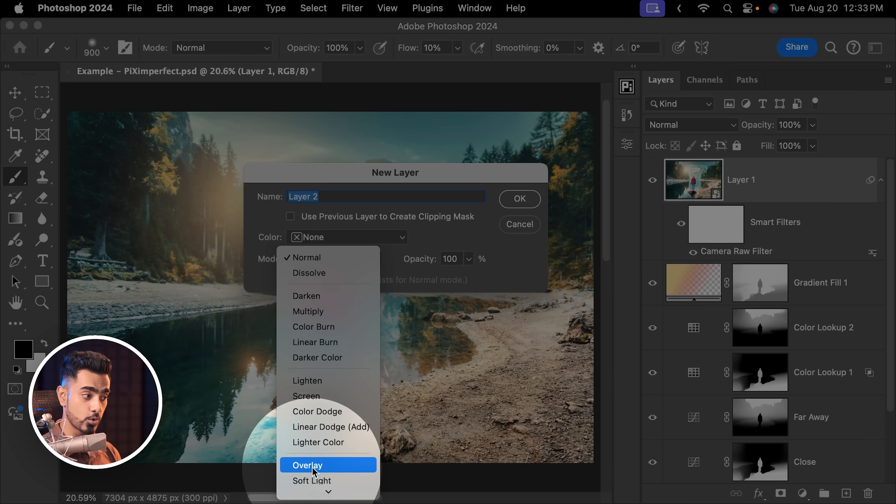
pyautogui.click(323, 379)
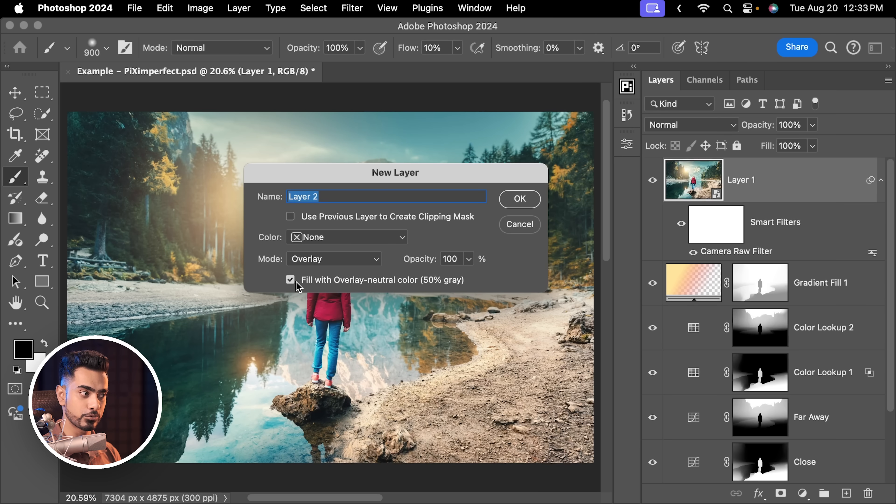
pyautogui.click(539, 200)
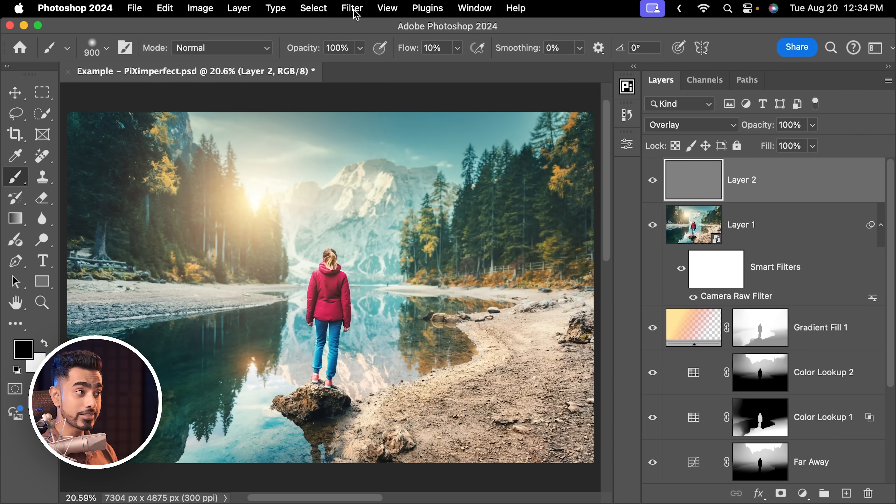
# Convert the gray Overlay layer for smart filters and rename it Grain
pyautogui.click(355, 12)
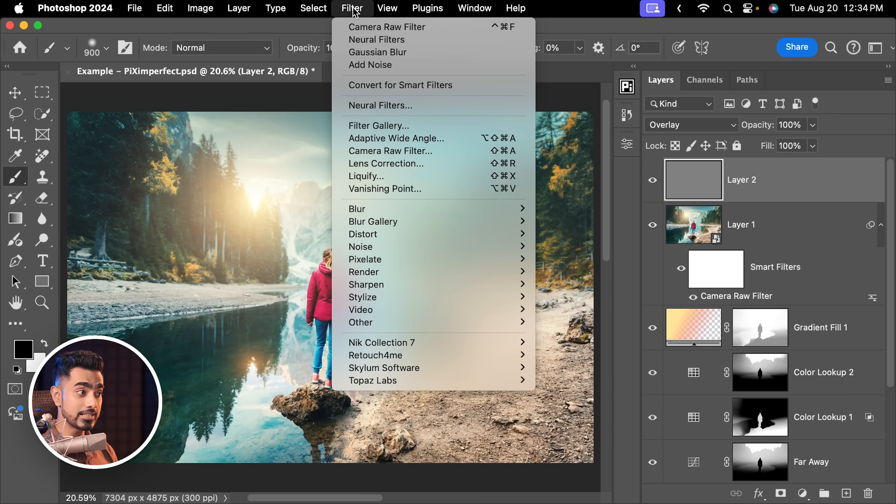
pyautogui.click(394, 88)
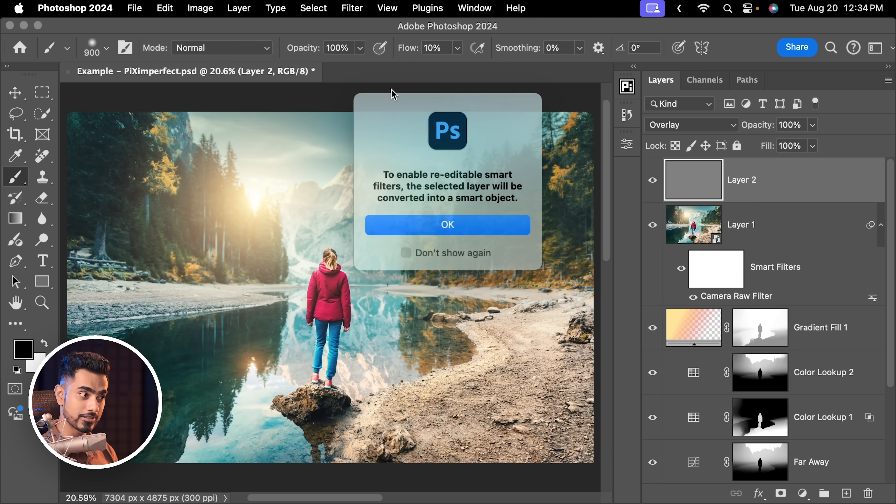
pyautogui.click(455, 225)
pyautogui.write('Grain')
pyautogui.press('Return')
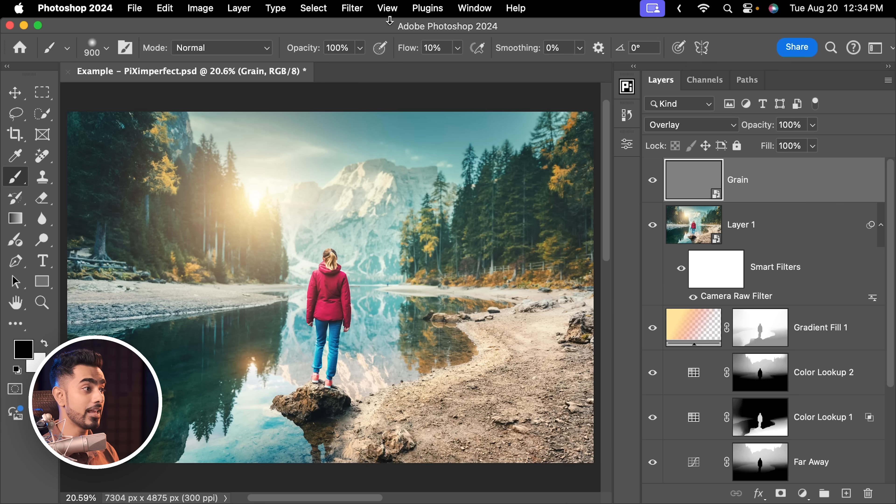
# Add 50% Gaussian, monochromatic noise to the Grain layer
pyautogui.click(353, 9)
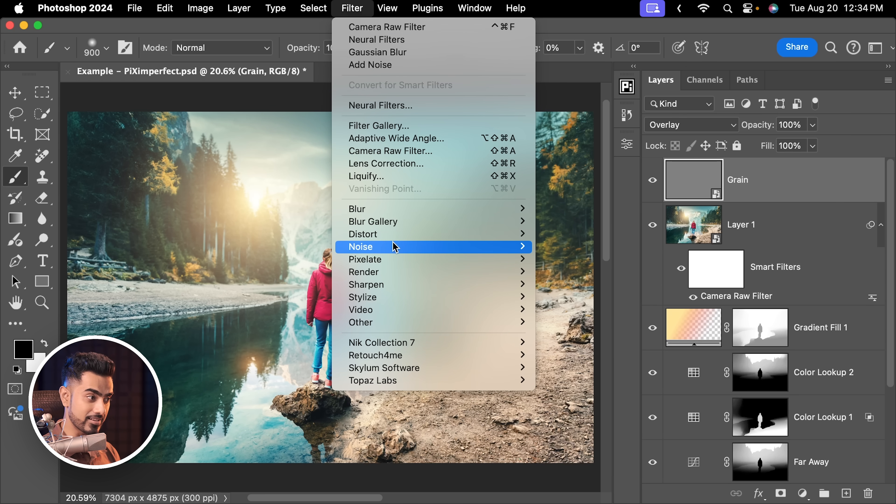
pyautogui.moveTo(399, 247)
pyautogui.click(574, 247)
pyautogui.moveTo(639, 156); pyautogui.dragTo(512, 120)
pyautogui.moveTo(500, 339); pyautogui.dragTo(541, 341)
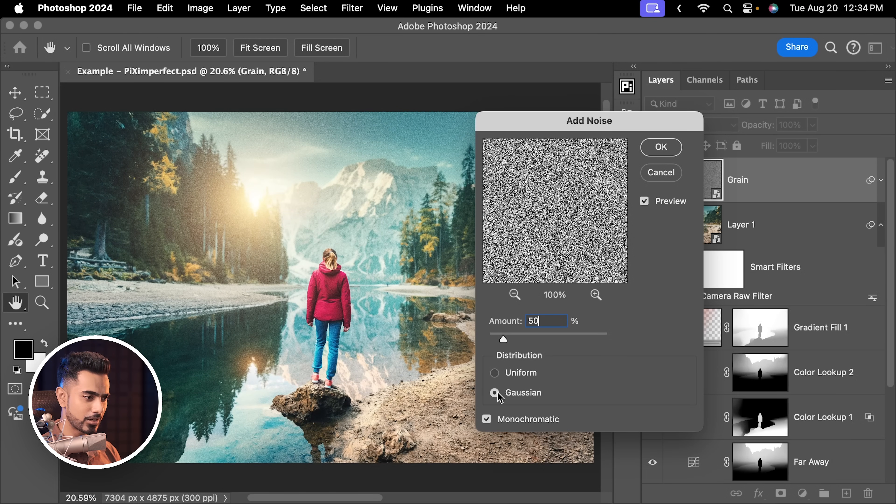
pyautogui.click(656, 150)
# Soften the noise on the Grain layer with a Gaussian Blur of 0.6 pixels radius
pyautogui.scroll(10, 274, 248)
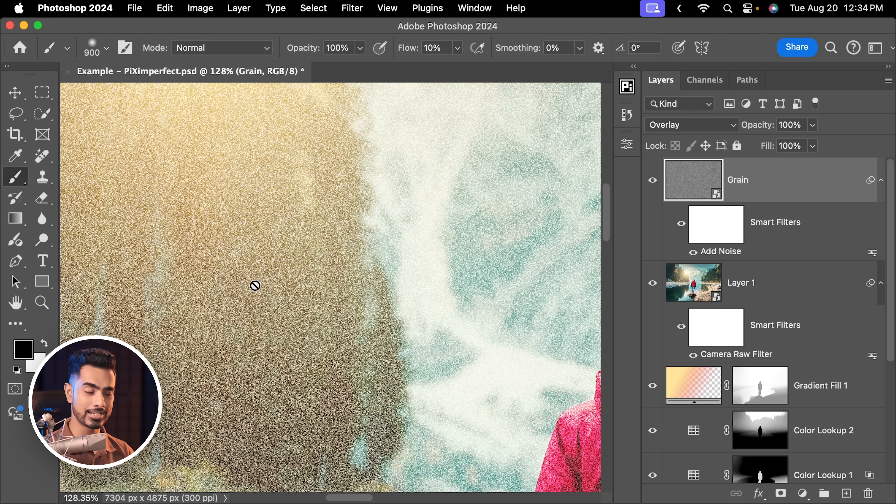
pyautogui.click(352, 14)
pyautogui.moveTo(436, 209)
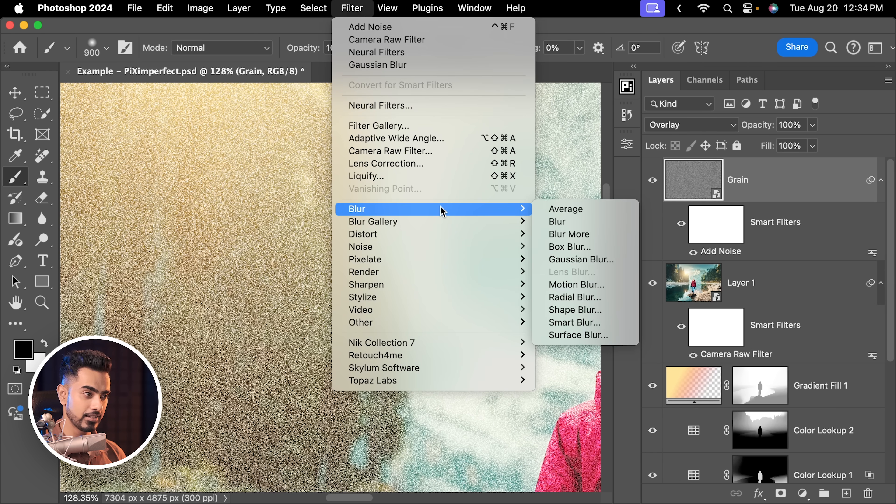
pyautogui.click(581, 259)
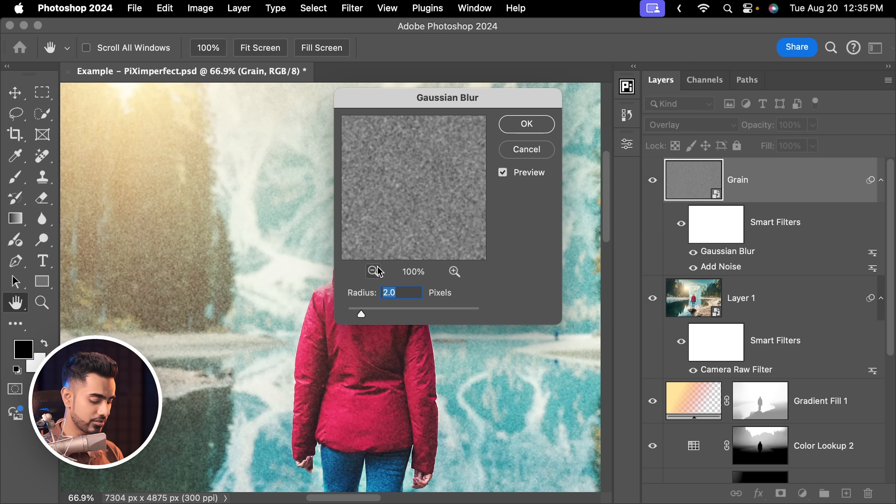
pyautogui.write('.6')
pyautogui.press('Return')
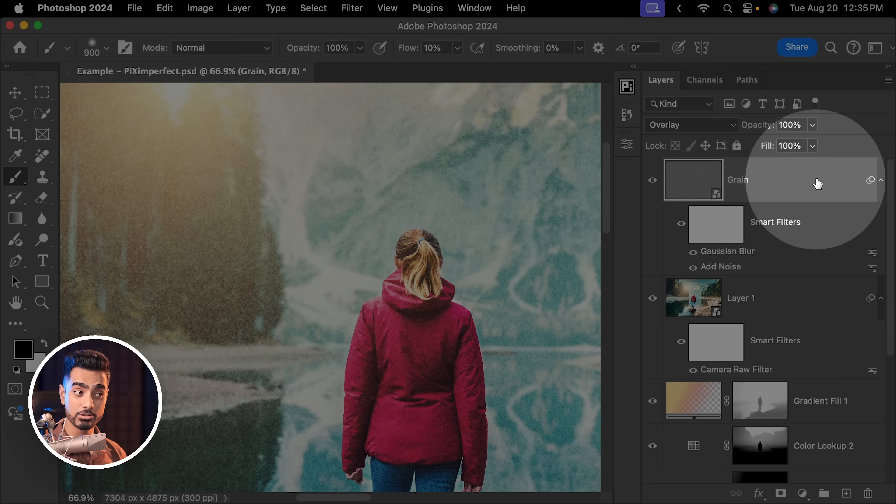
# Fade the grain in the highlights by splitting the Grain layer's Blend If underlying white slider to 0 / 255
pyautogui.doubleClick(811, 182)
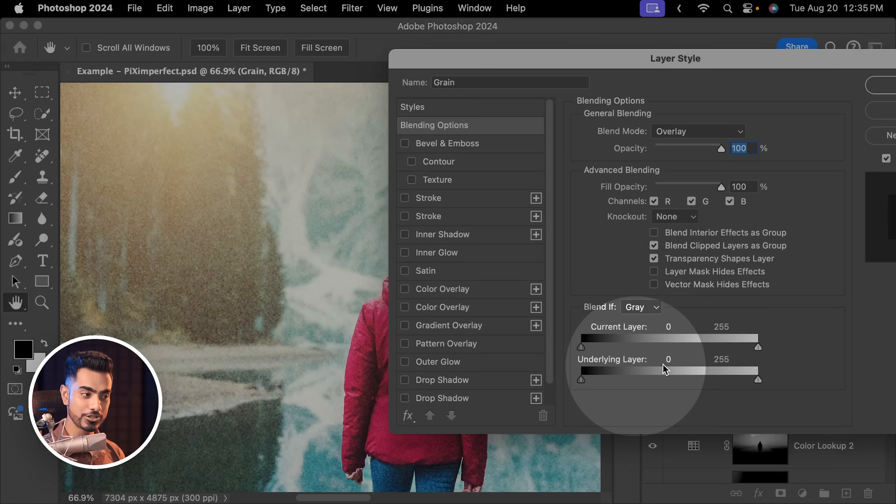
pyautogui.moveTo(759, 379); pyautogui.dragTo(757, 379)
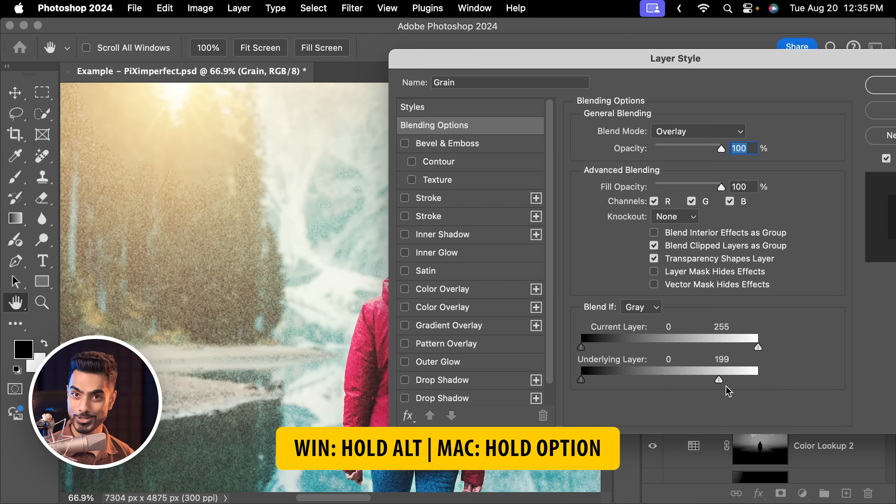
pyautogui.moveTo(720, 385); pyautogui.dragTo(565, 371)
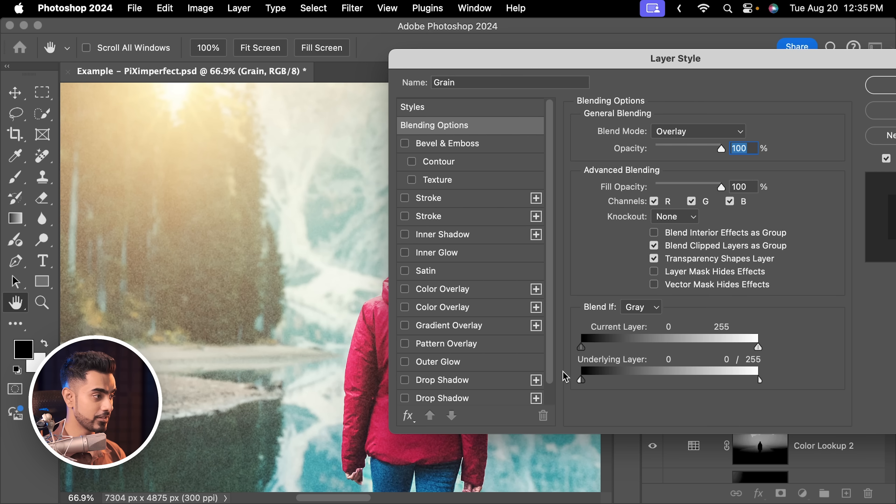
pyautogui.moveTo(779, 67)
pyautogui.mouseDown()
pyautogui.moveTo(622, 84)
pyautogui.moveTo(586, 102)
pyautogui.mouseUp()
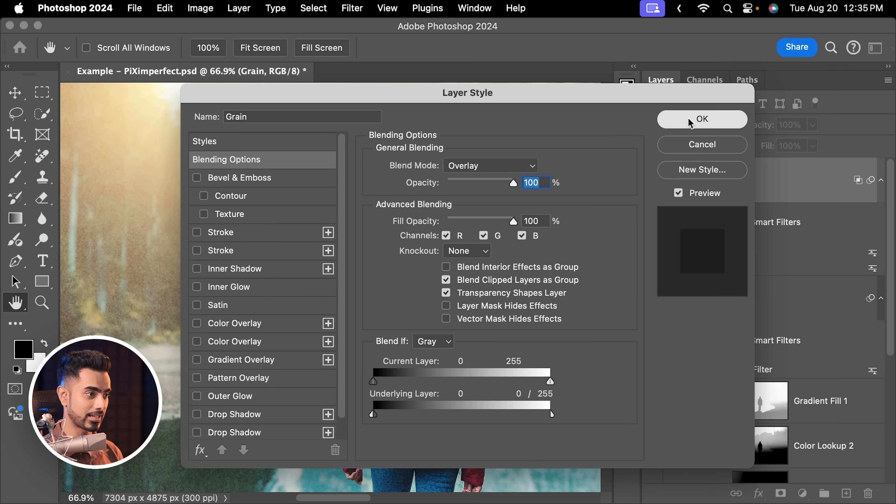
pyautogui.click(687, 118)
pyautogui.moveTo(328, 313); pyautogui.dragTo(319, 230)
pyautogui.moveTo(444, 233); pyautogui.dragTo(323, 290)
pyautogui.moveTo(446, 231); pyautogui.dragTo(407, 254)
pyautogui.press('super+0')
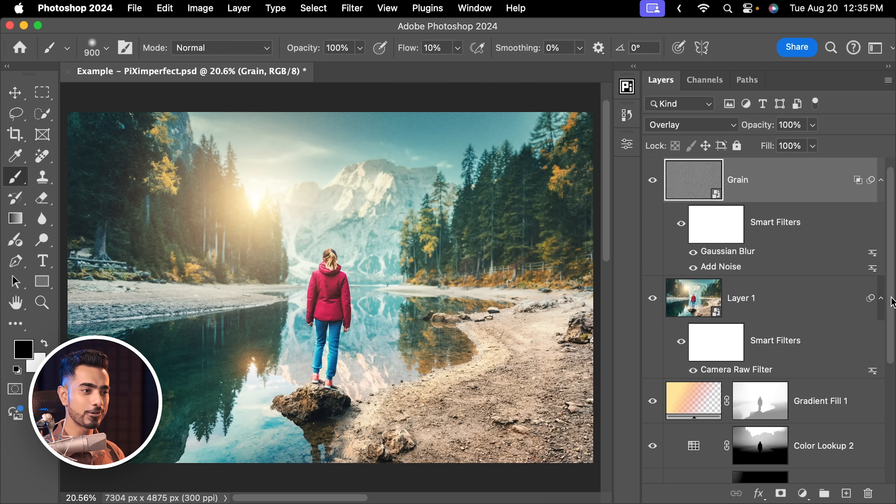
pyautogui.moveTo(891, 296); pyautogui.dragTo(894, 418)
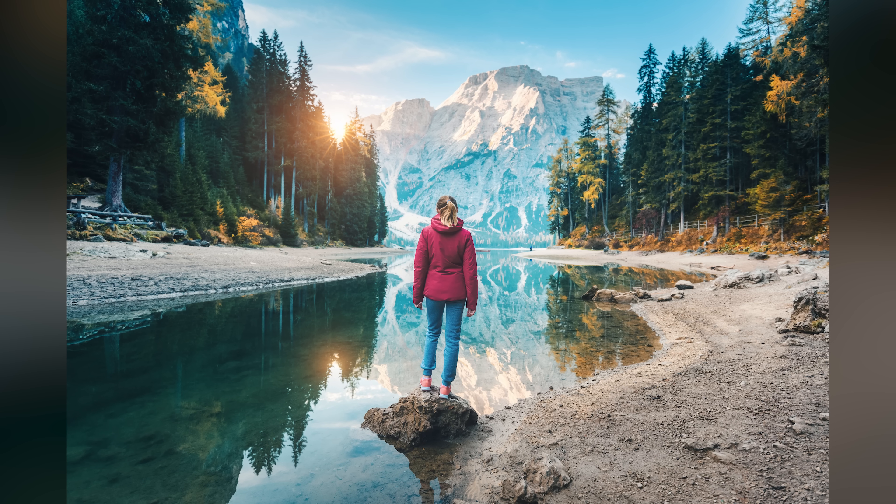